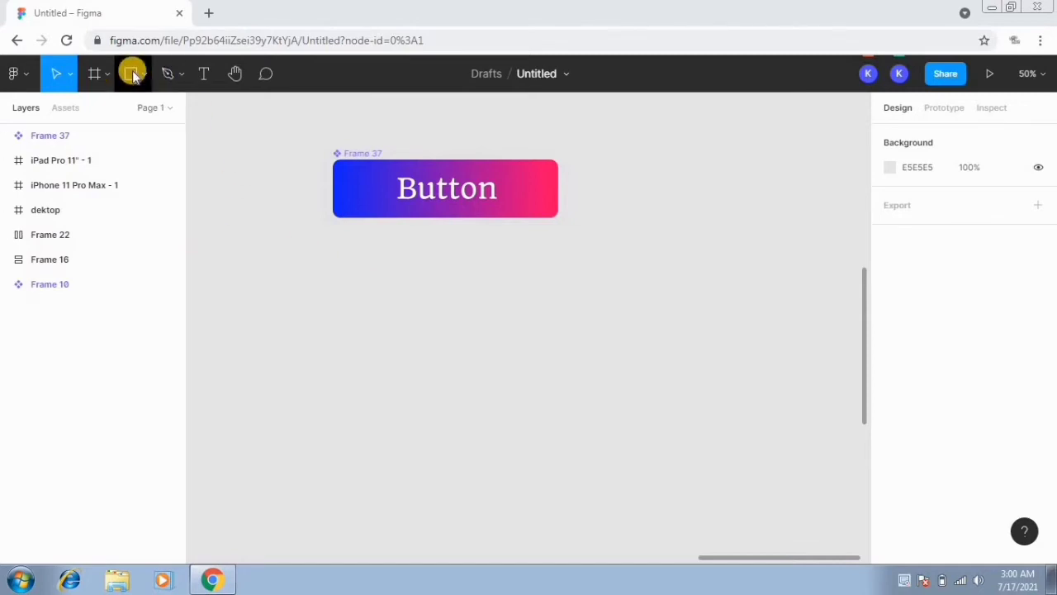
Add a text layer reading "BUTTON" on the empty canvas below the existing gradient button.
click(204, 72)
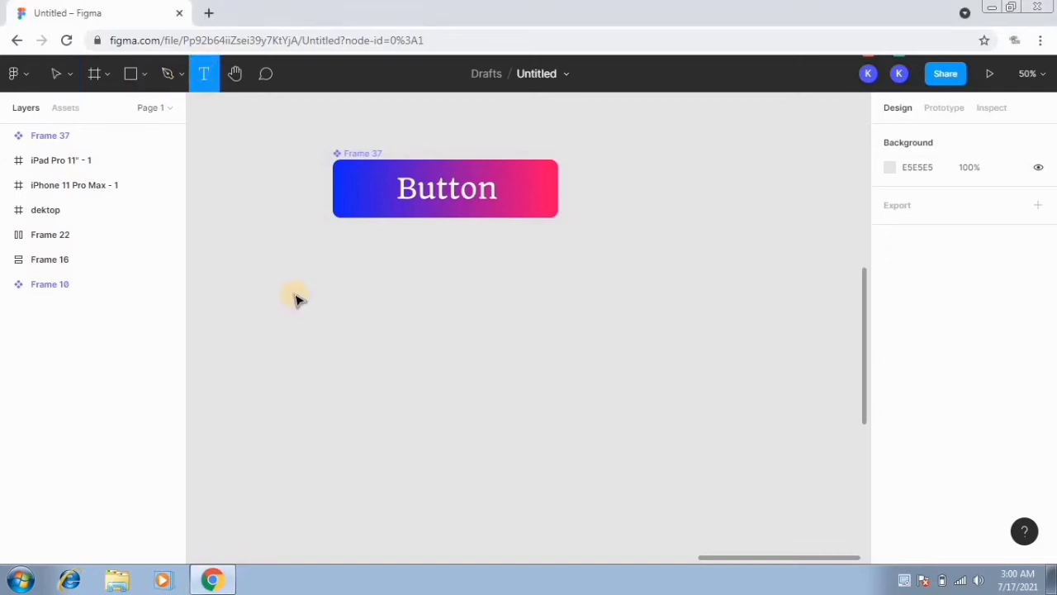
click(290, 285)
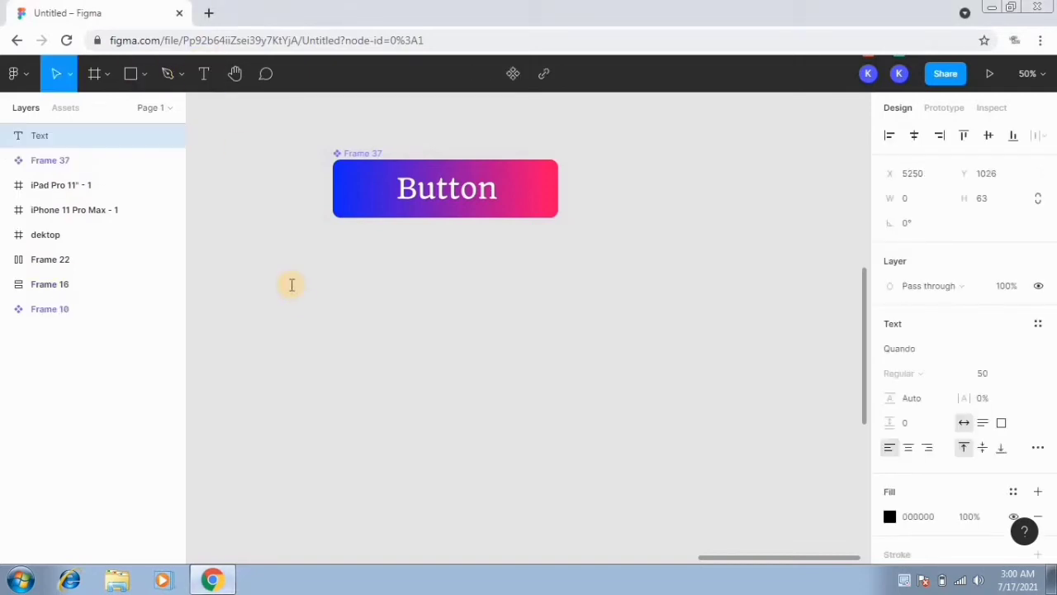
text(b)
key(BackSpace)
text(BUT)
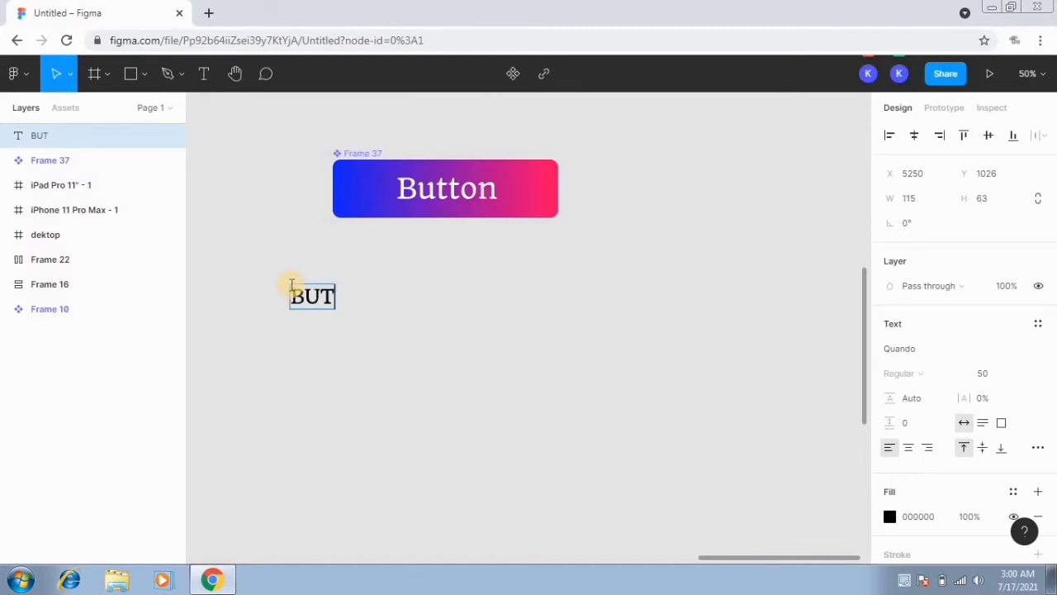
text(TON)
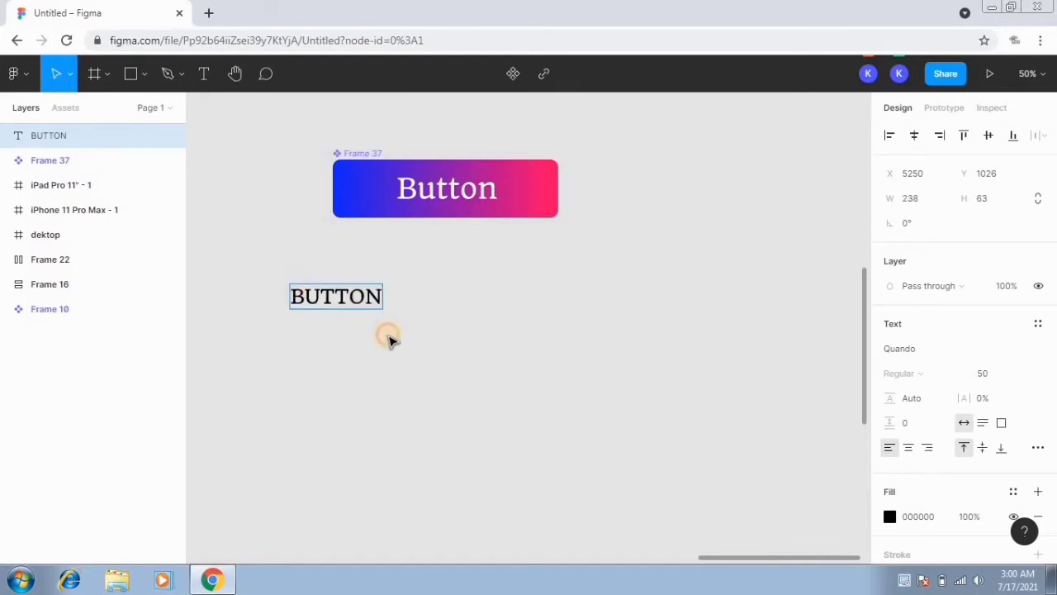
key(Escape)
Set the font size of the BUTTON text to 64.
double_click(364, 300)
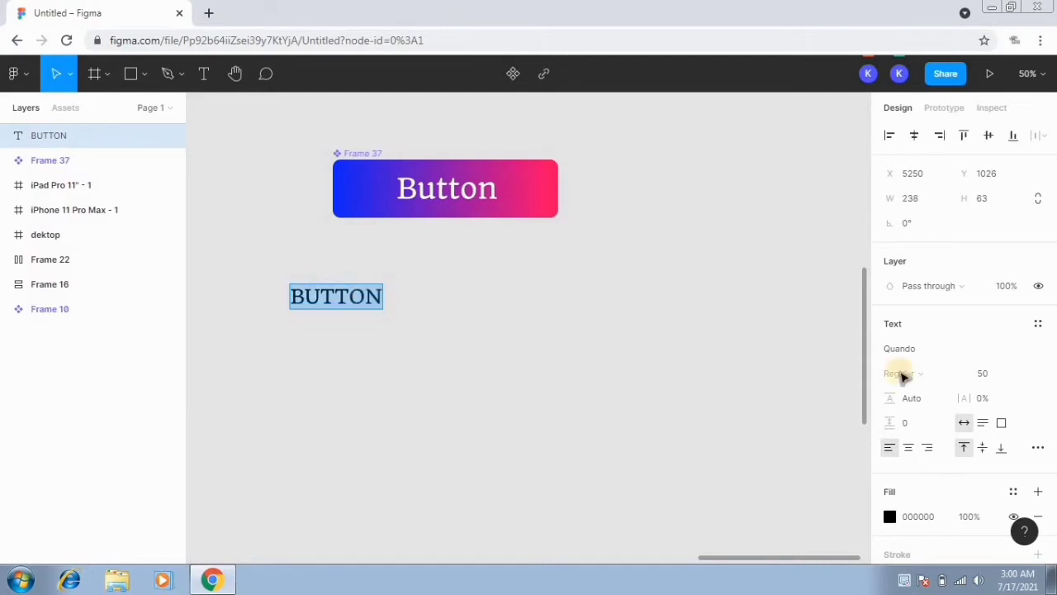
click(1018, 374)
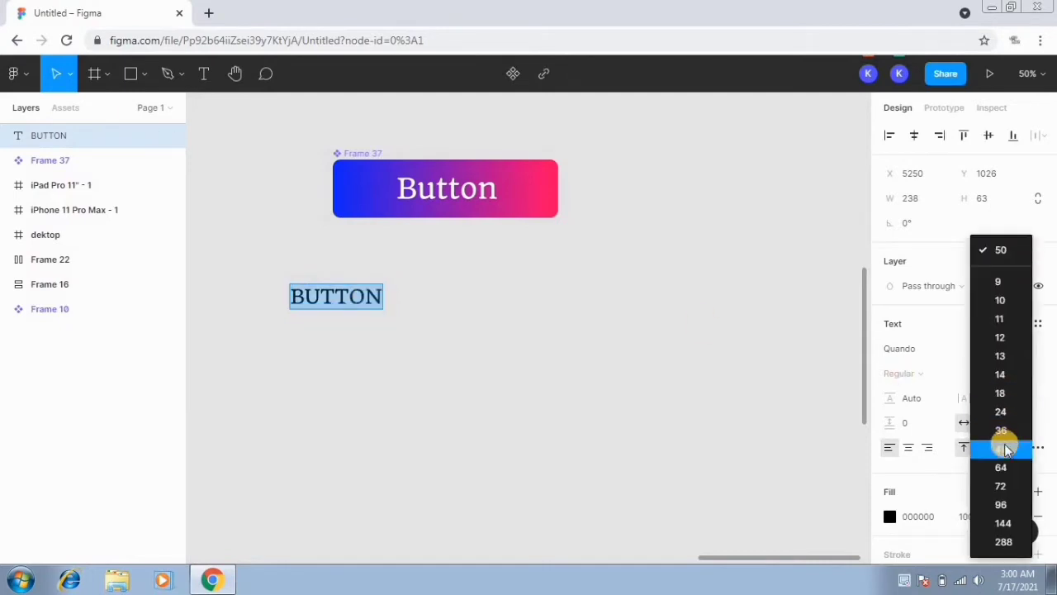
click(1005, 470)
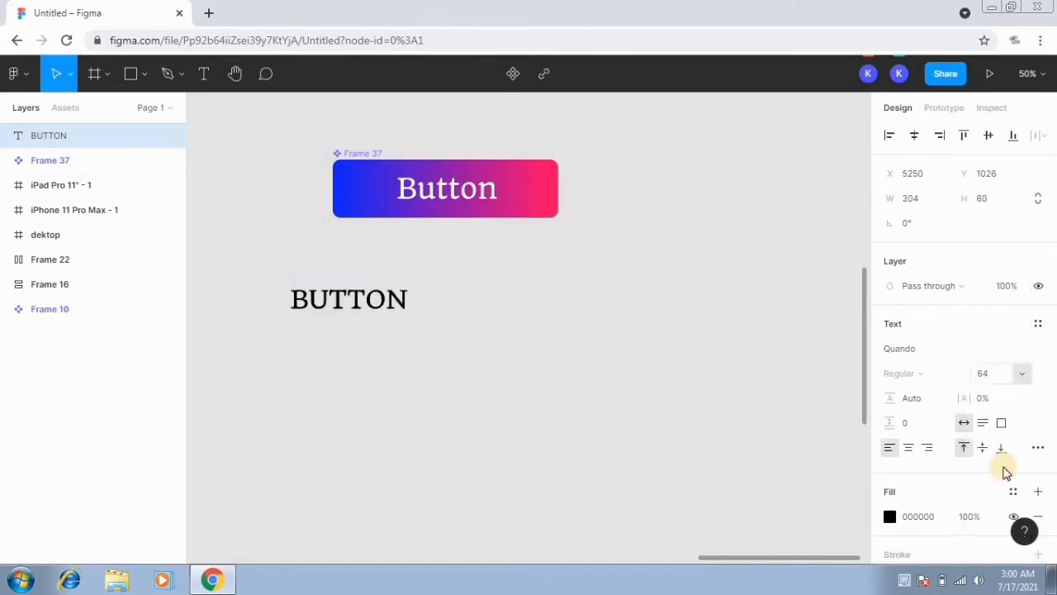
key(Escape)
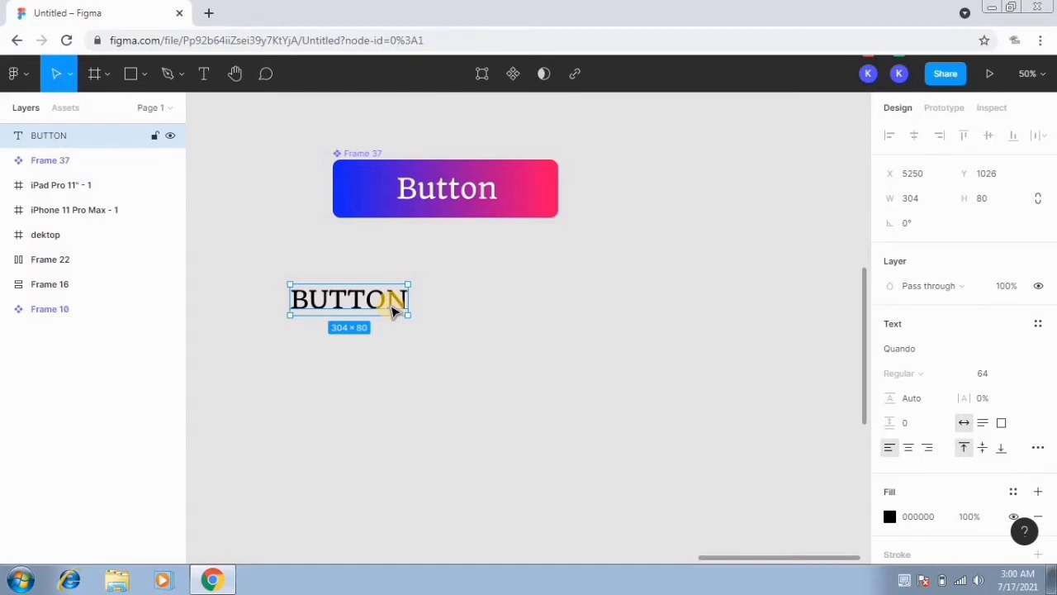
Wrap the BUTTON text in an auto layout frame and set its padding to 16.
key(shift+a)
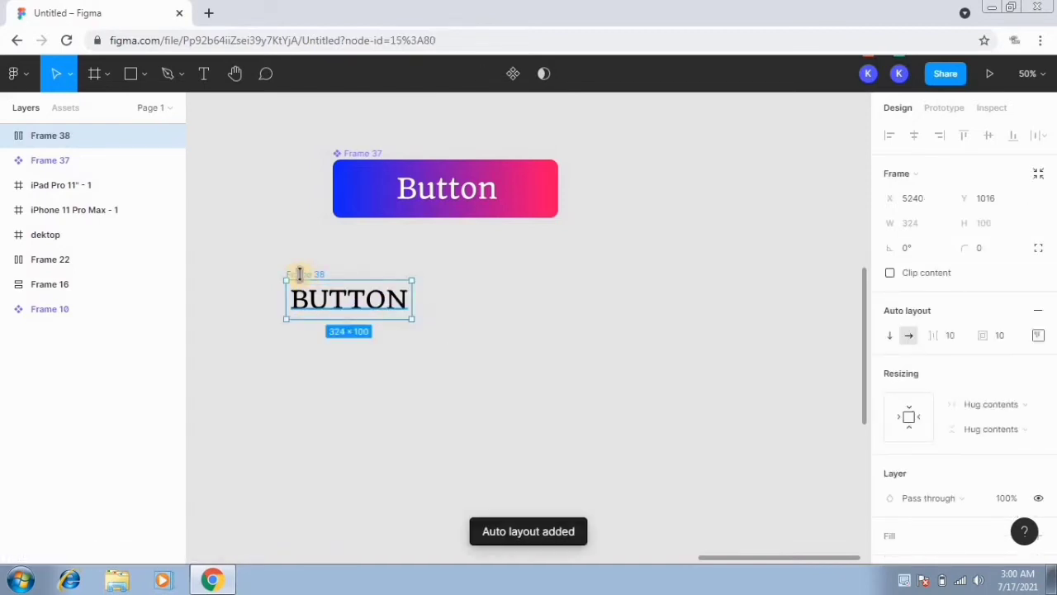
click(1011, 337)
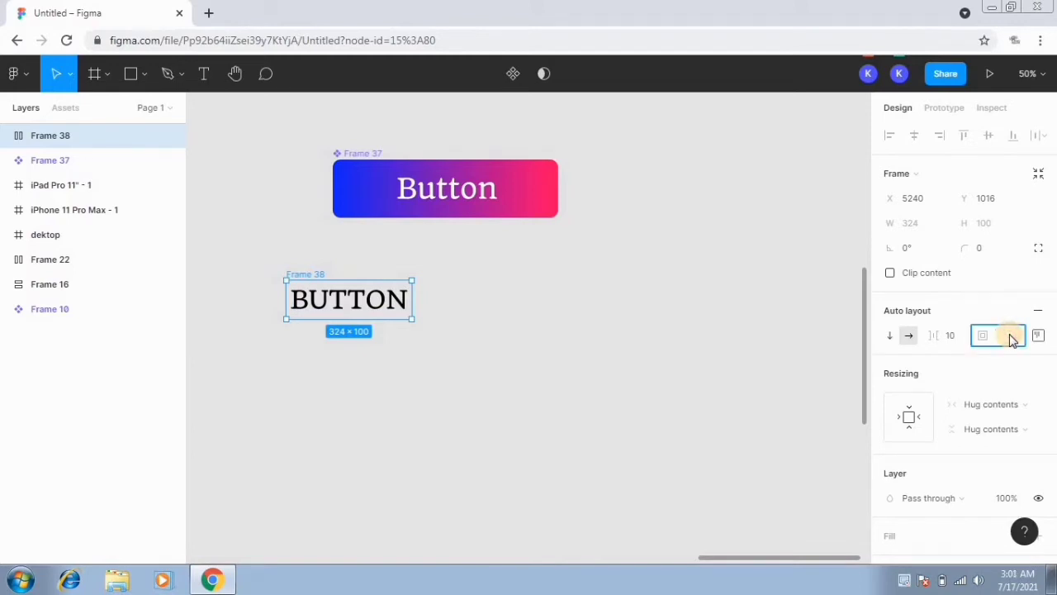
key(Return)
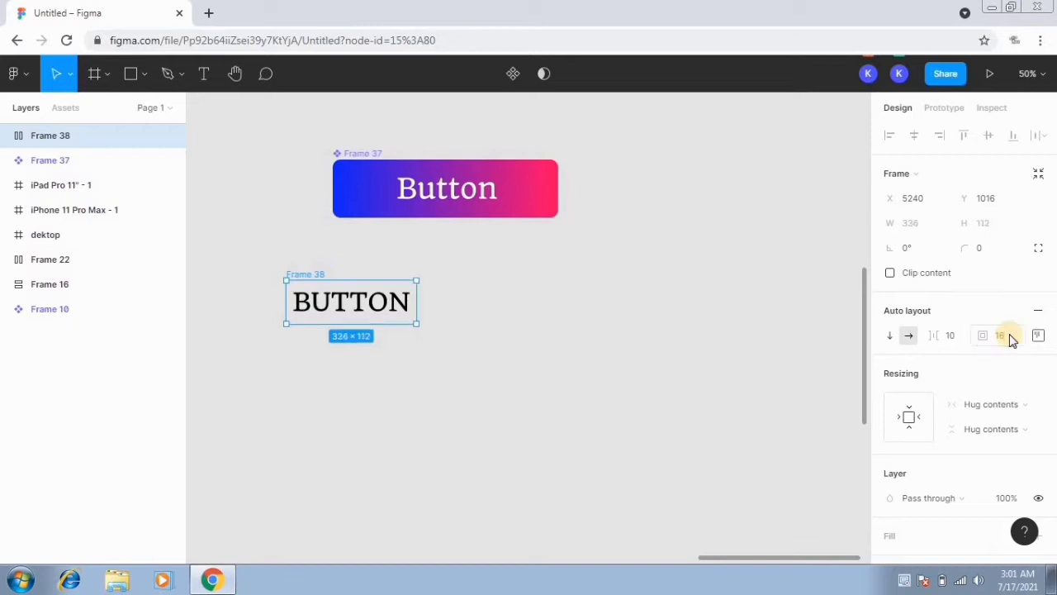
Add a solid fill to the BUTTON frame and colour it cyan, 22CEE5.
scroll(996, 404, down, 3)
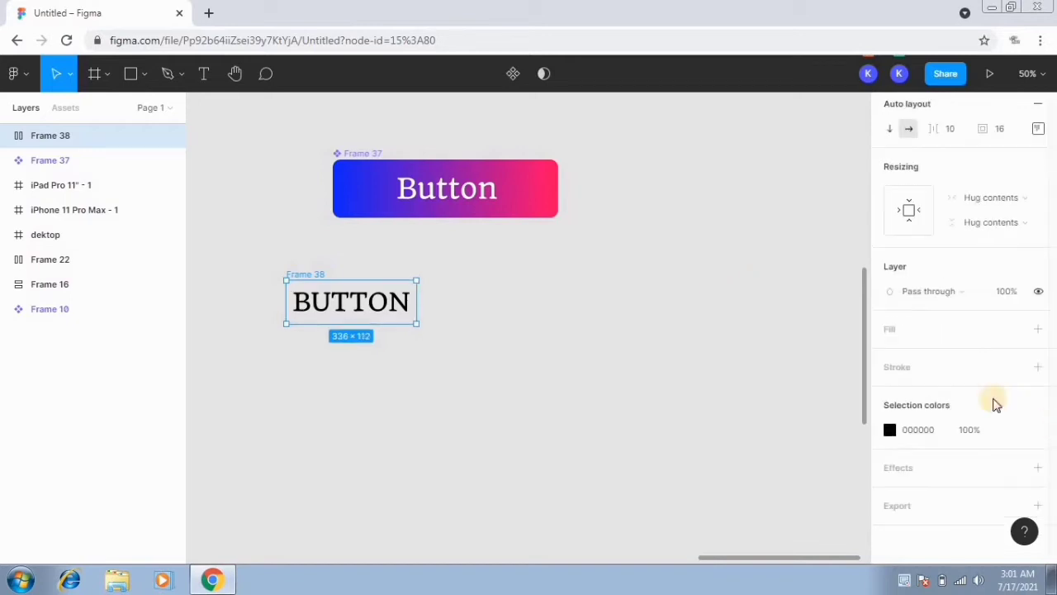
click(892, 329)
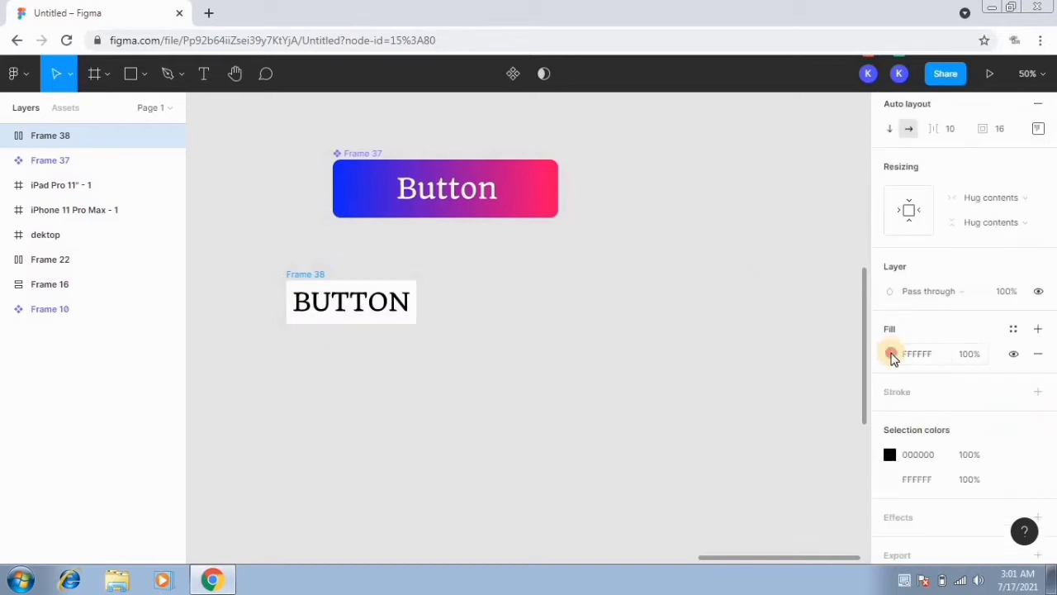
click(891, 354)
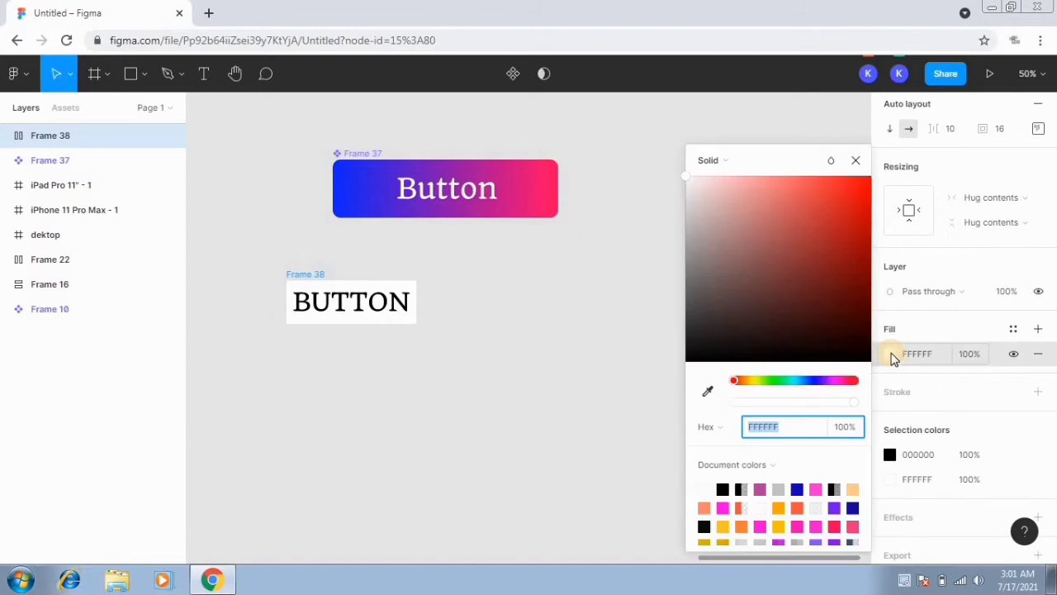
click(795, 381)
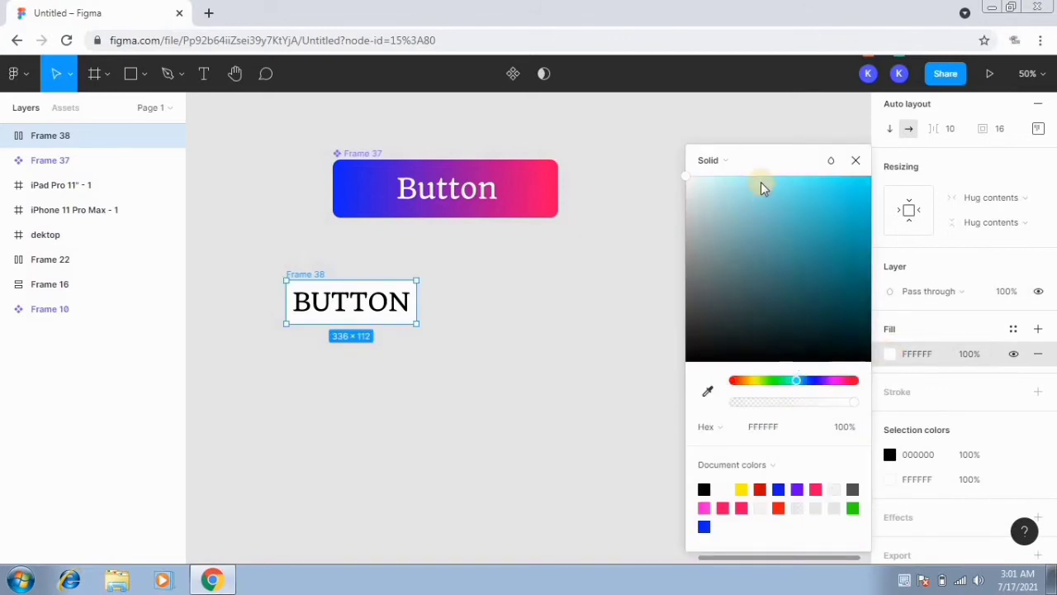
drag(759, 177, 844, 195)
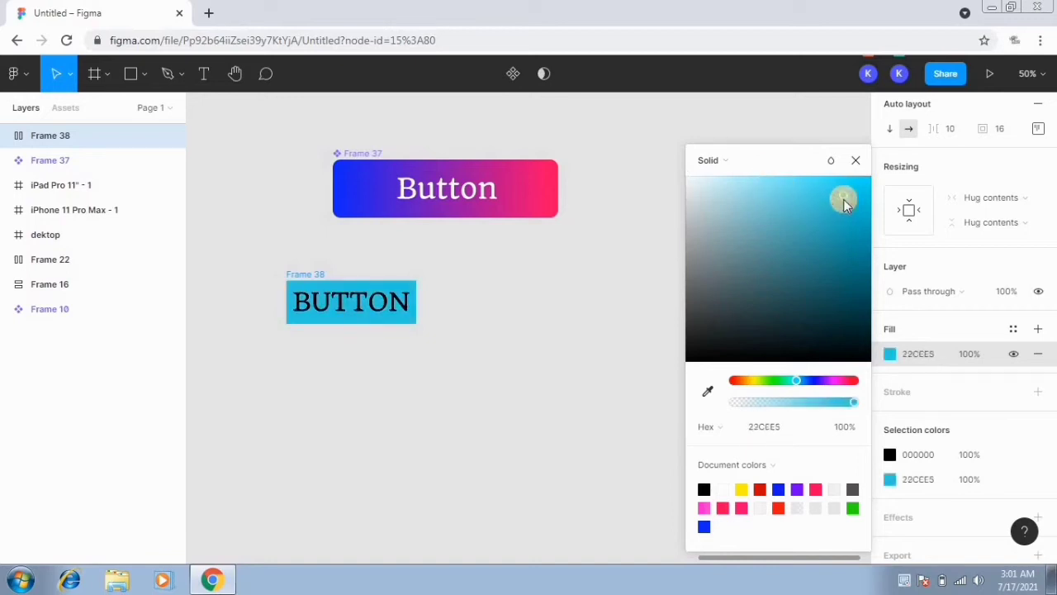
Change the frame's fill to a linear gradient running roughly horizontally from its left edge to its right edge.
click(720, 170)
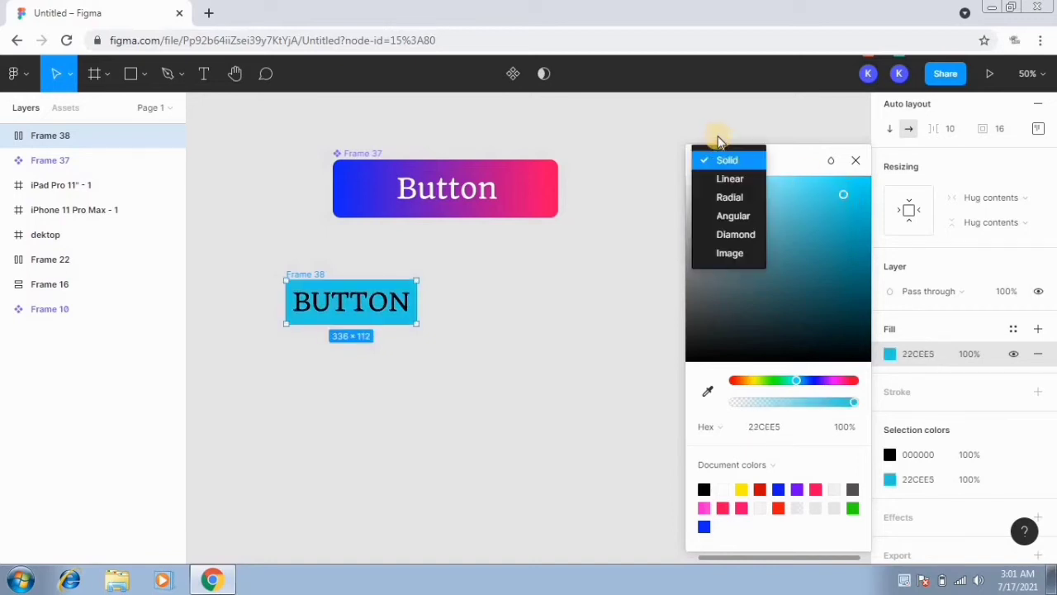
click(727, 180)
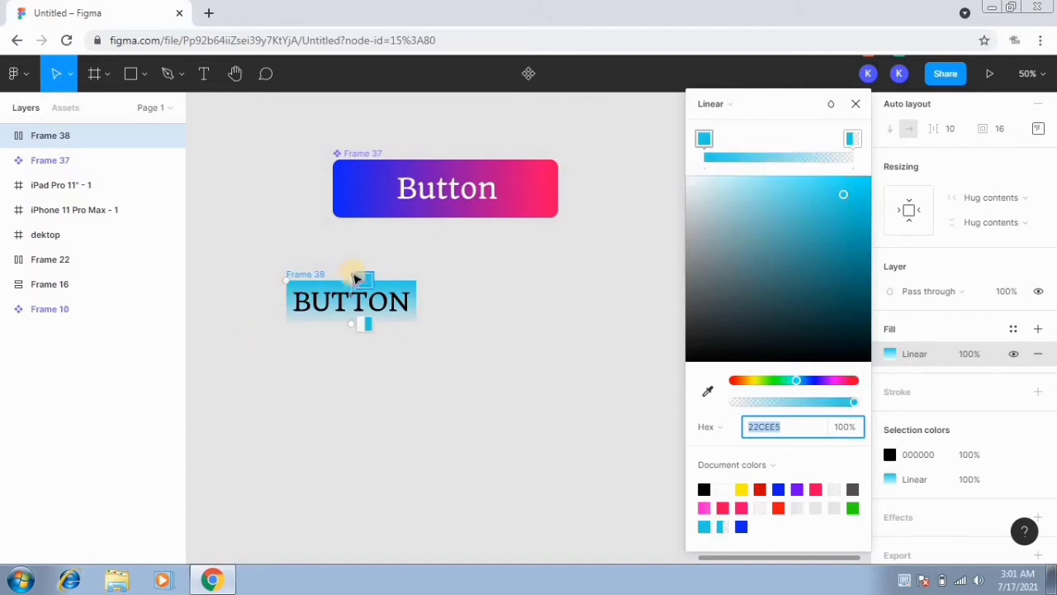
drag(350, 280, 299, 307)
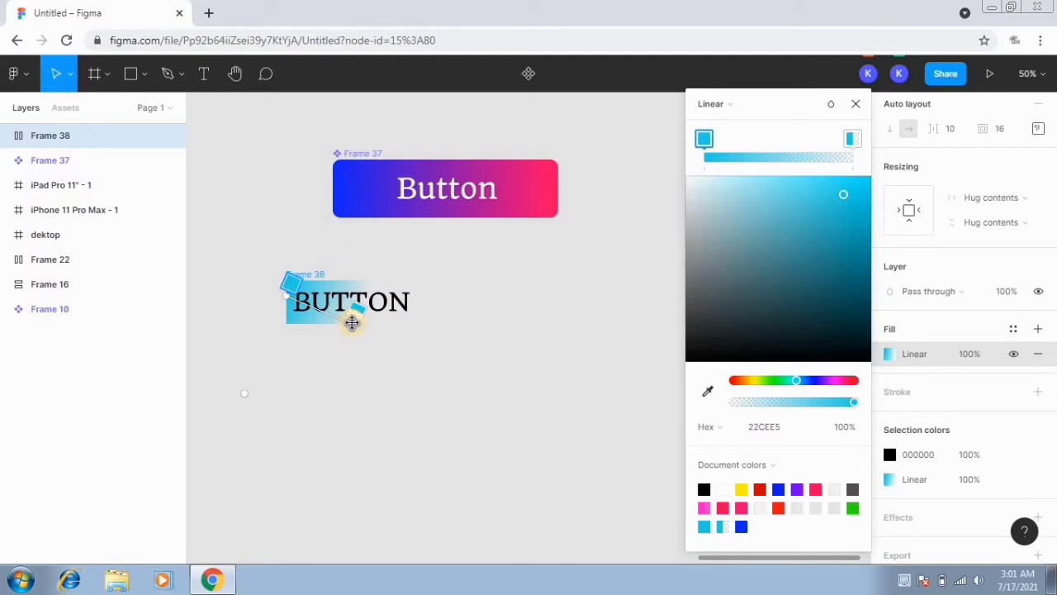
drag(422, 302, 418, 303)
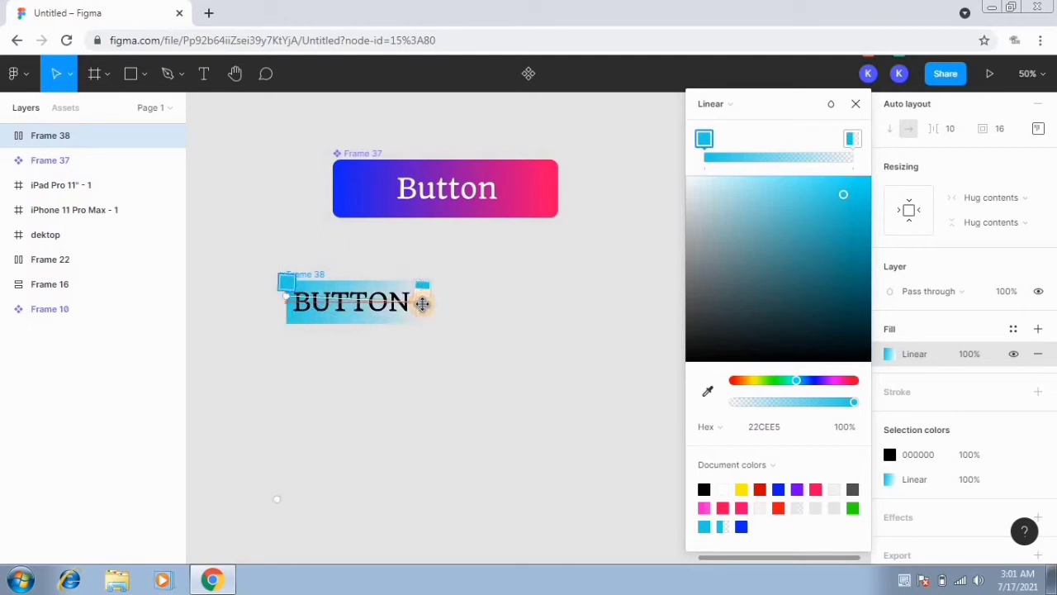
Set the gradient's end stop to blue 0D7AF9 with 98% opacity.
click(852, 140)
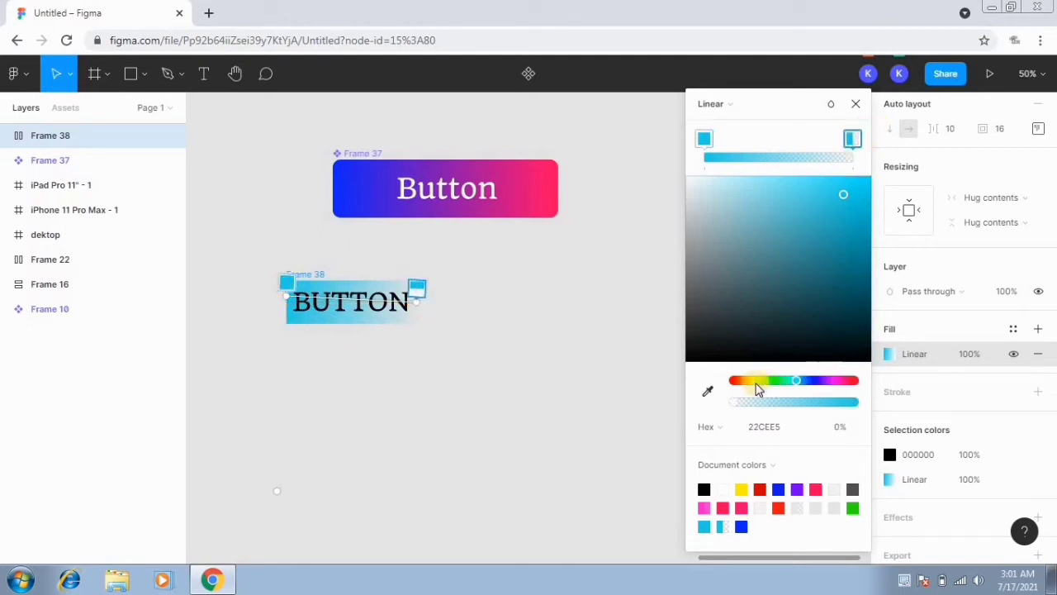
drag(795, 382, 808, 388)
drag(845, 175, 861, 180)
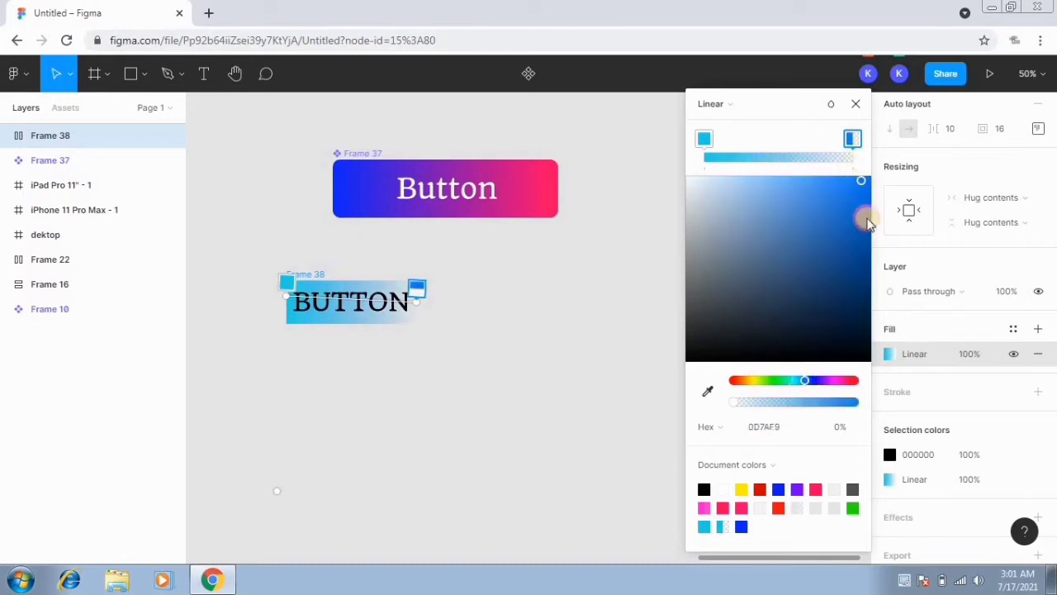
click(853, 405)
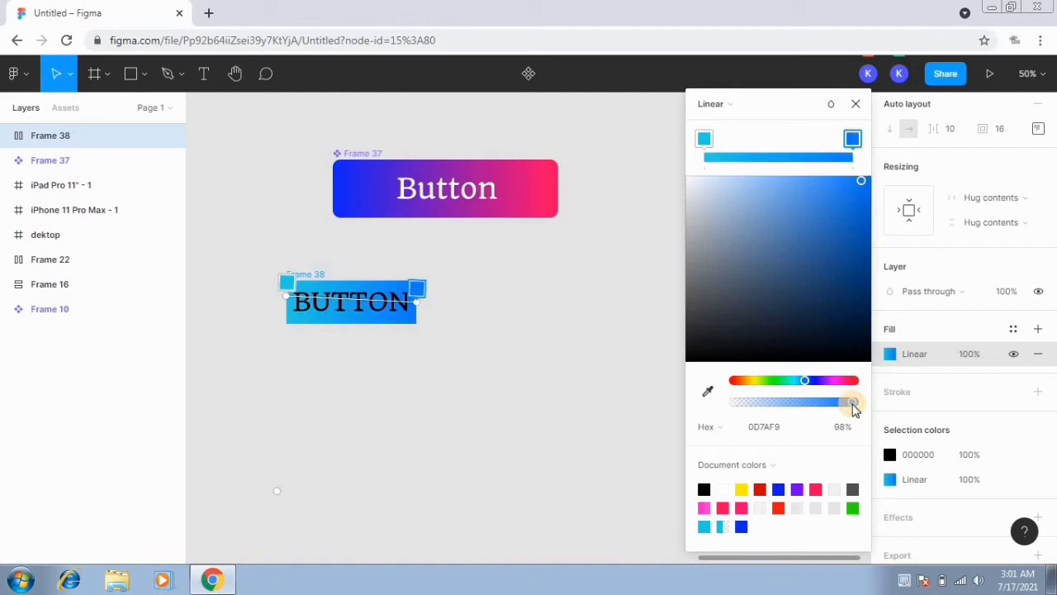
Adjust the gradient's start stop to a bright cyan and finish editing the frame's fill.
click(704, 138)
click(795, 381)
drag(795, 386, 864, 184)
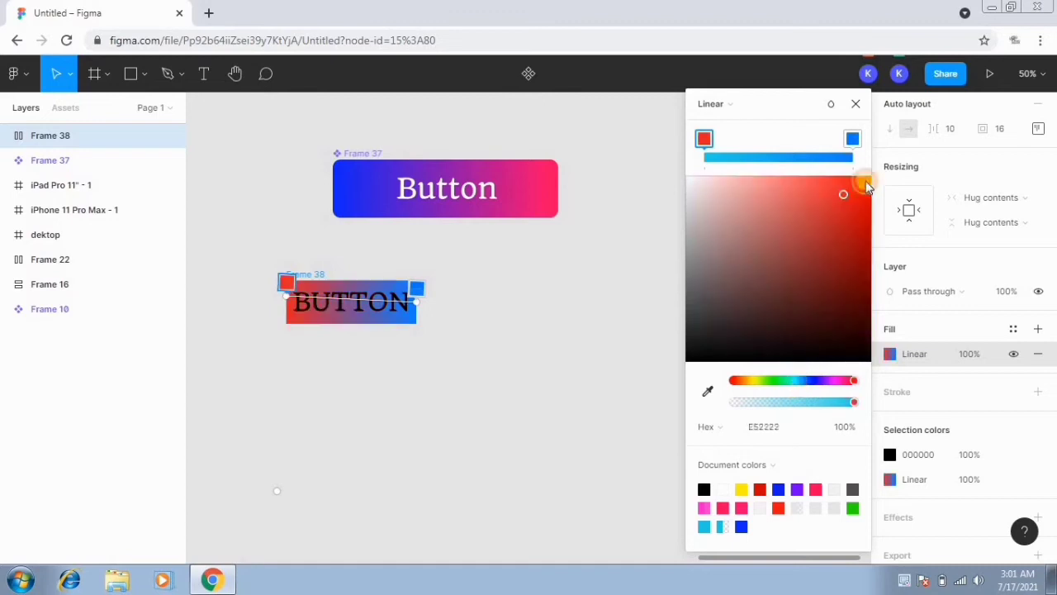
click(797, 381)
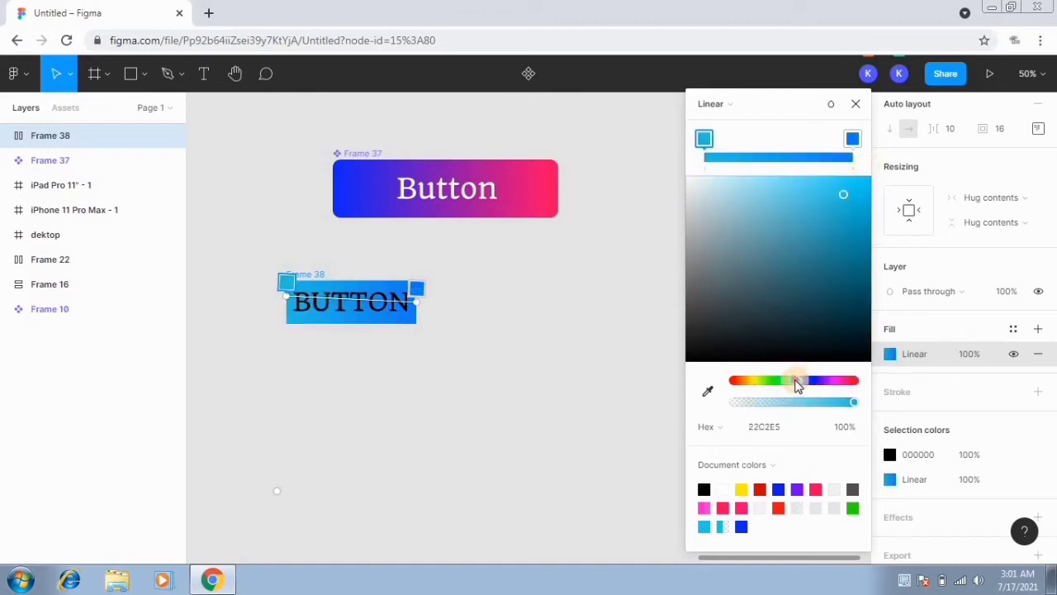
click(857, 104)
click(549, 285)
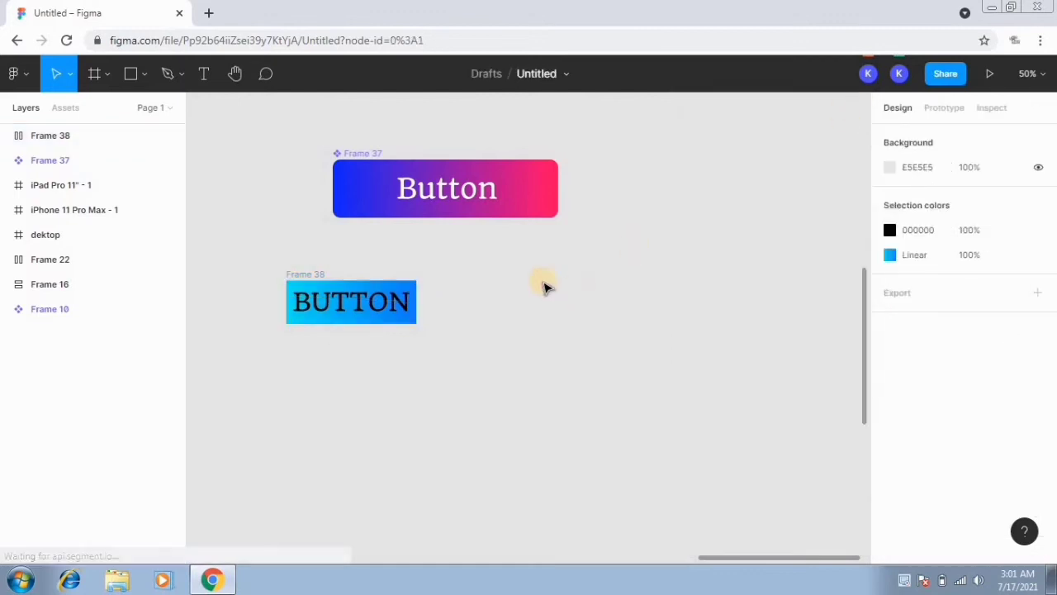
Change the fill colour of the BUTTON text inside the frame to white, FFFFFF.
double_click(380, 302)
double_click(379, 302)
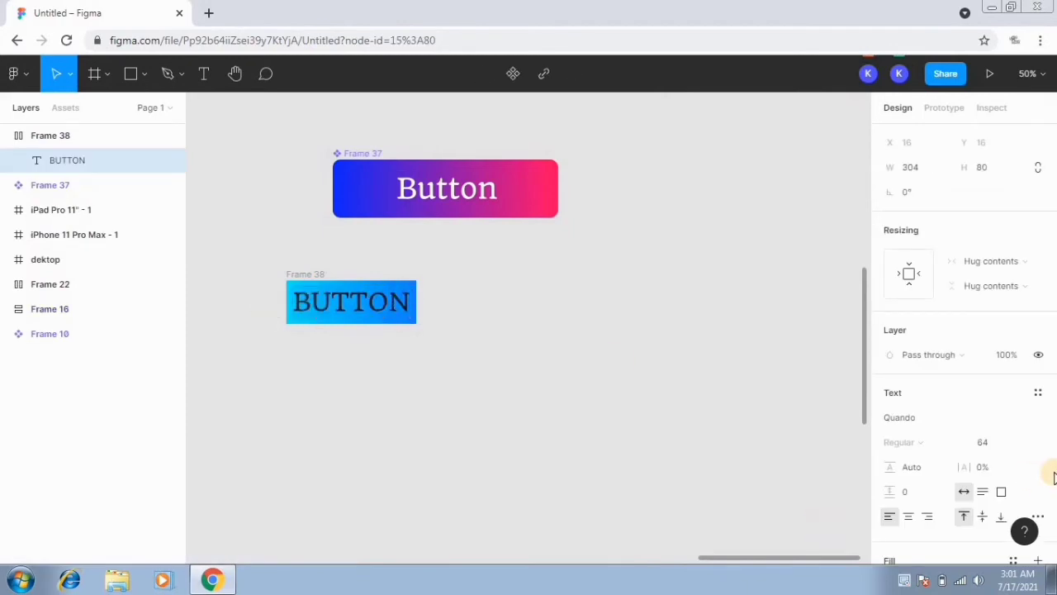
scroll(1049, 443, down, 3)
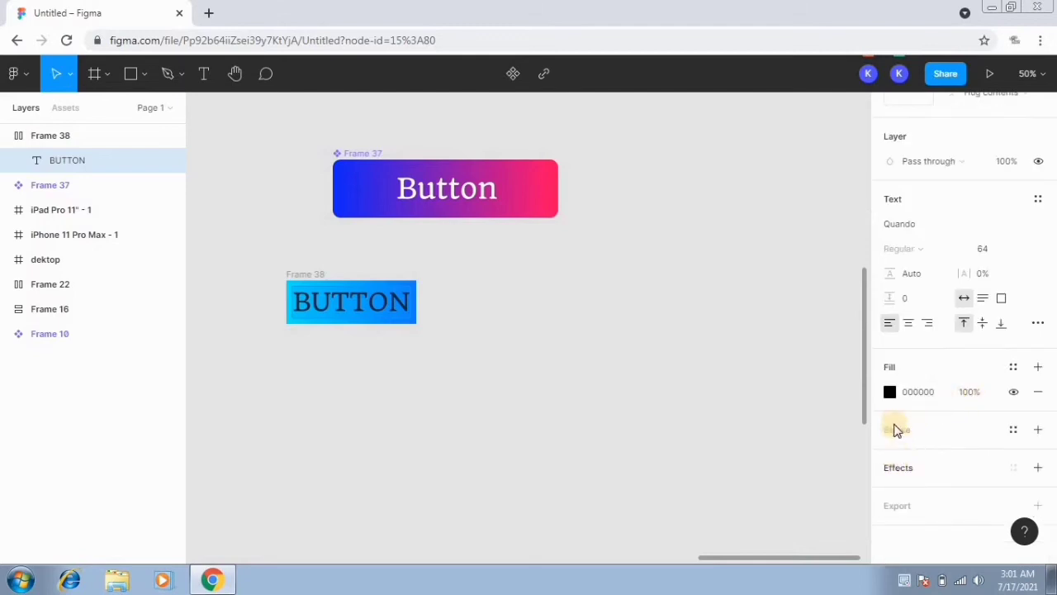
click(890, 393)
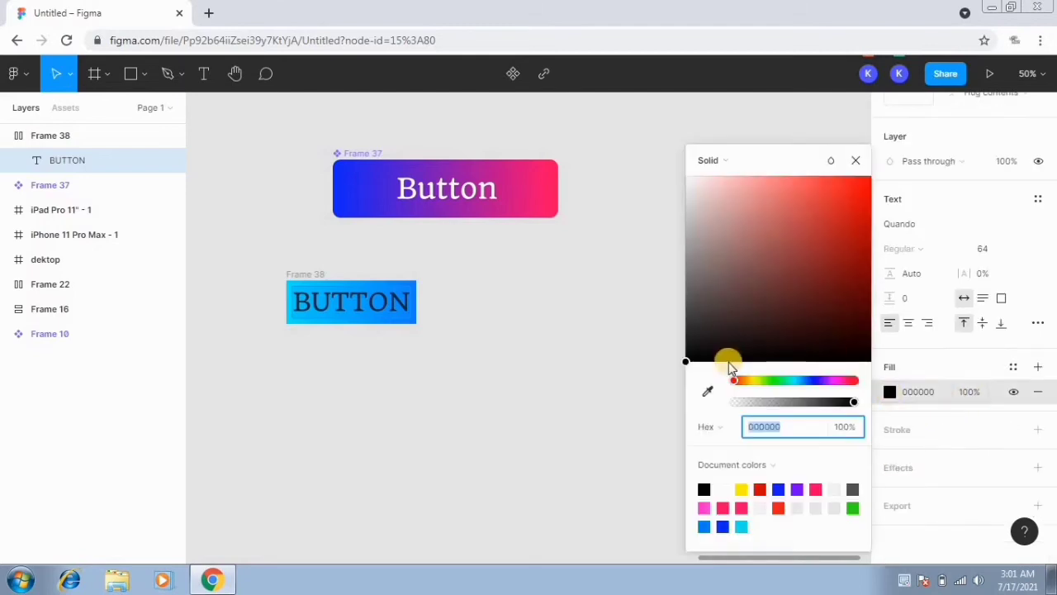
click(724, 489)
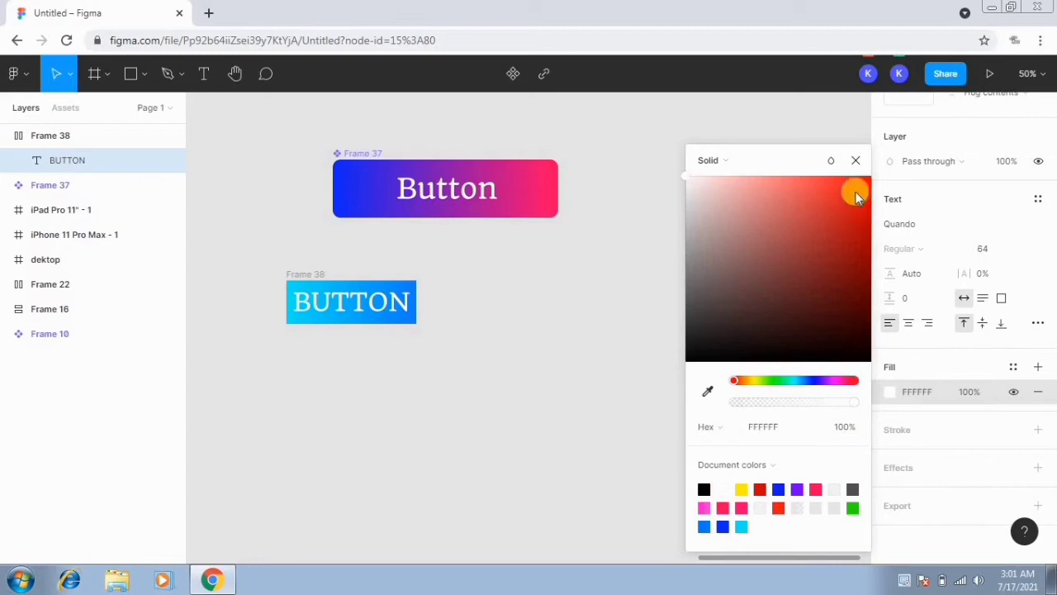
click(856, 162)
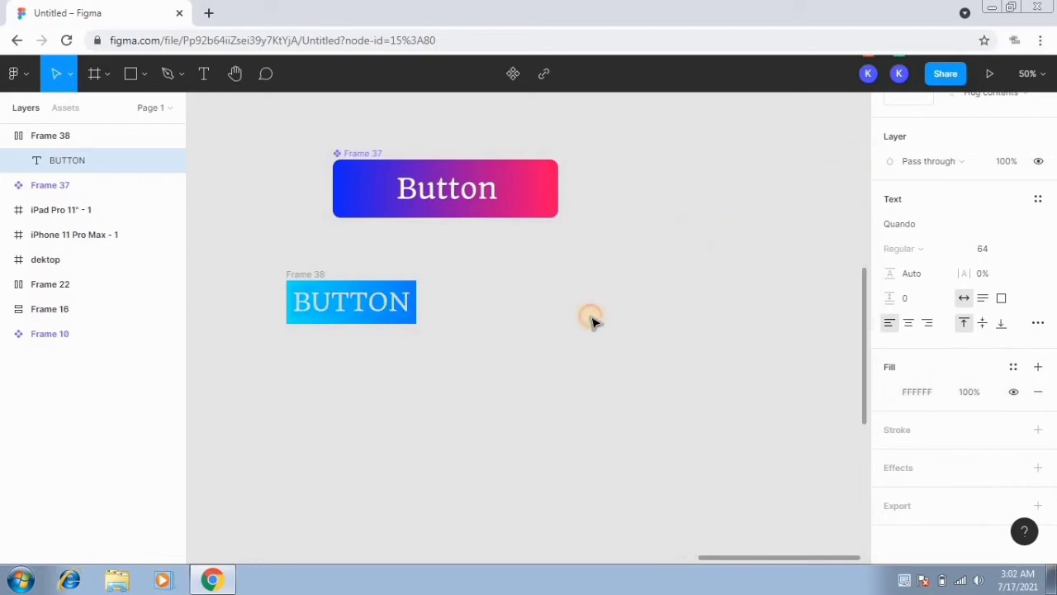
Turn the blue BUTTON frame into a component and place an instance of it from the local components below the original.
click(314, 281)
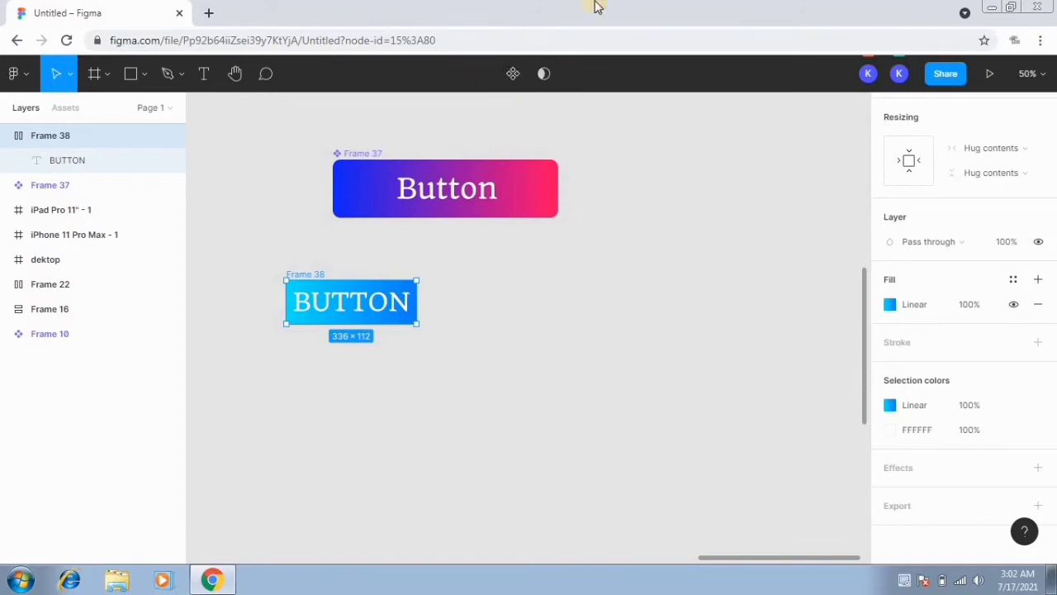
click(513, 76)
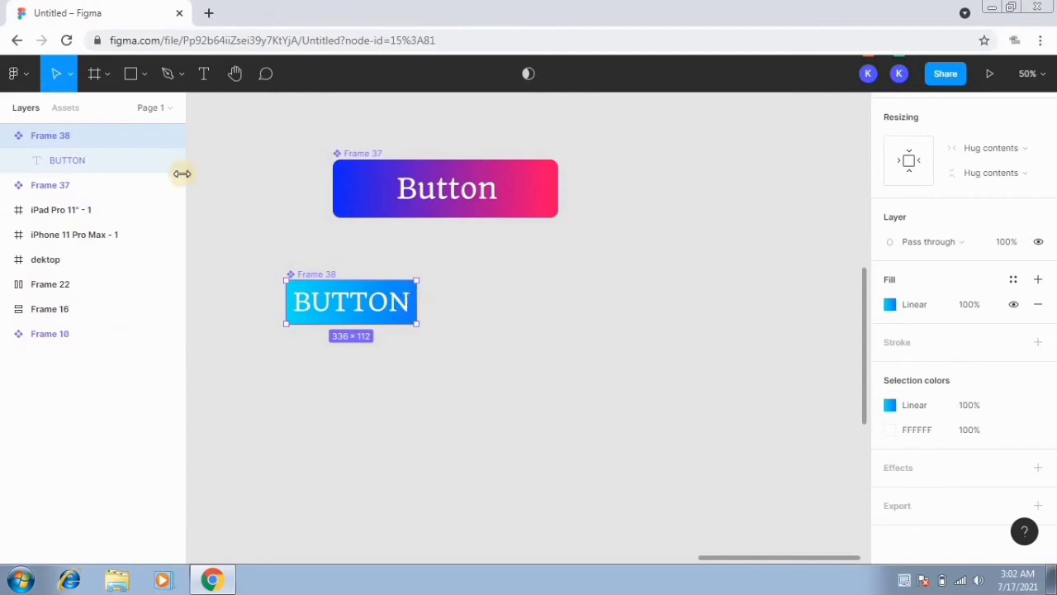
click(66, 108)
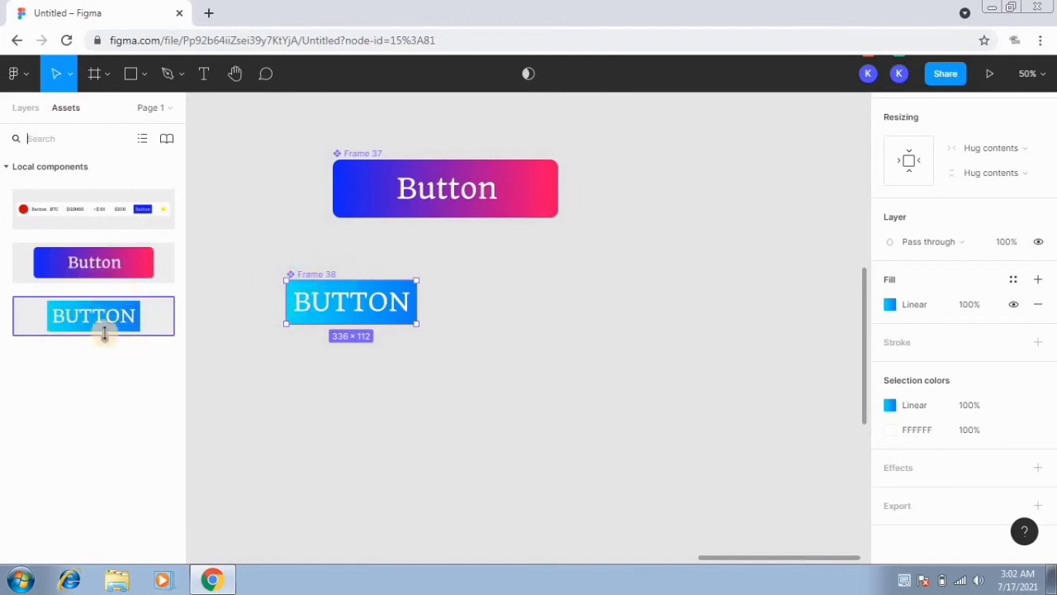
drag(99, 314, 366, 395)
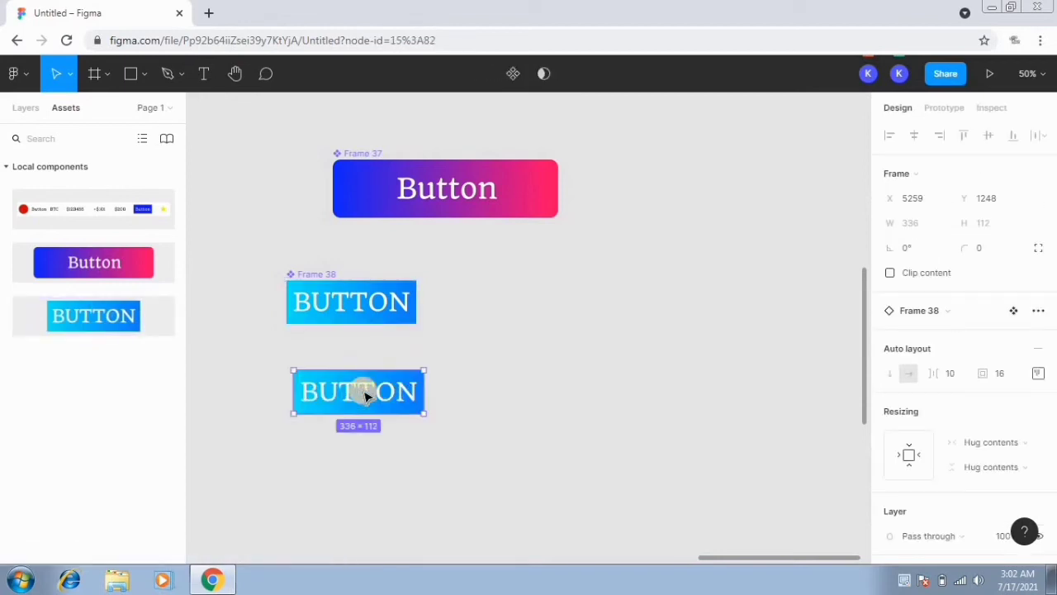
Move the BUTTON instance level with and to the right of its main component, and change its gradient's start stop to green.
click(26, 111)
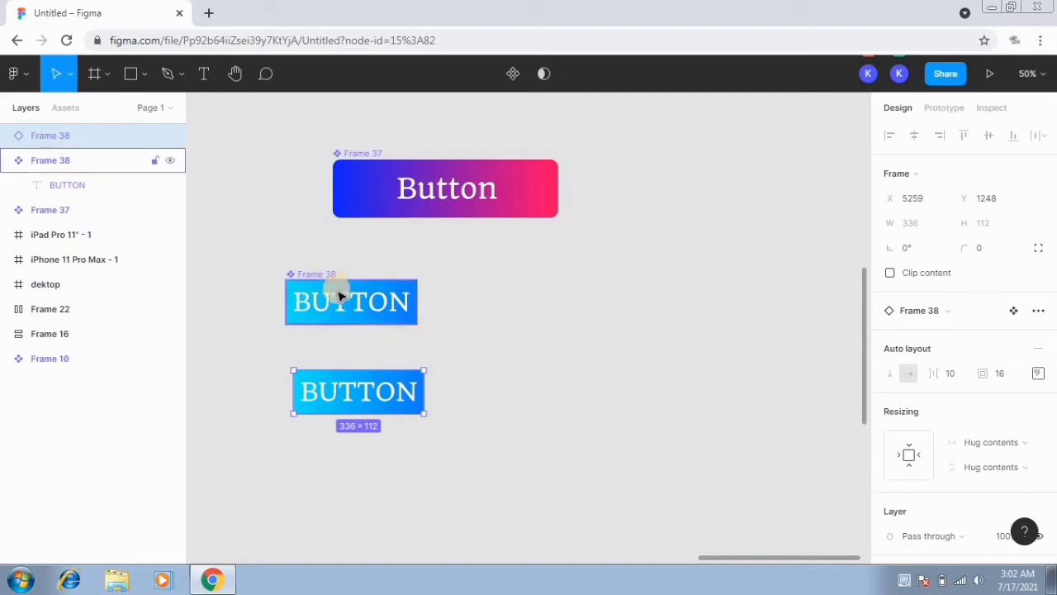
mouse_move(535, 312)
mouse_down()
mouse_move(540, 302)
mouse_move(539, 318)
mouse_up()
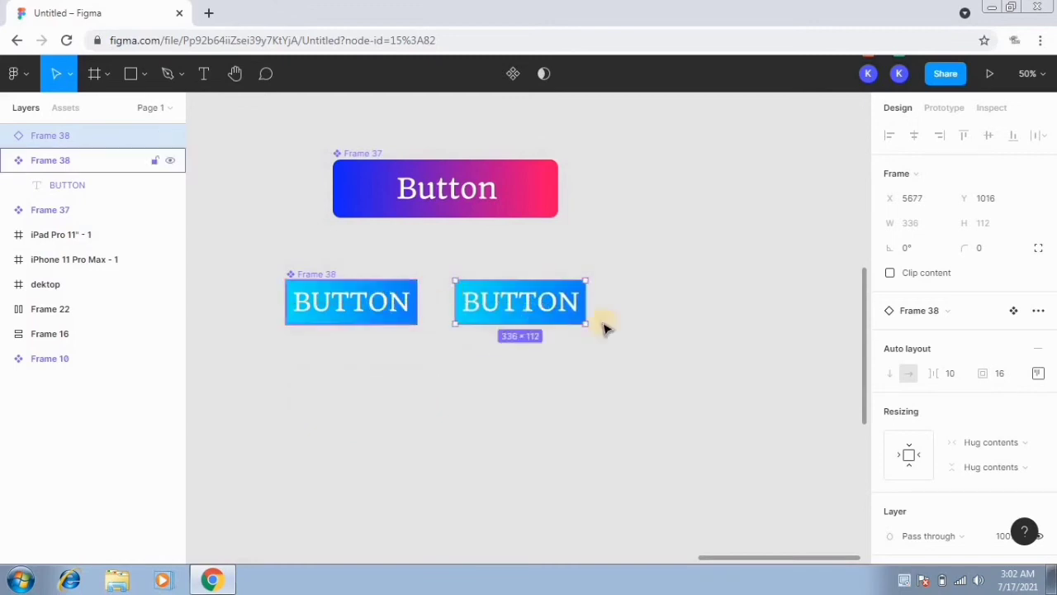
scroll(1038, 349, down, 3)
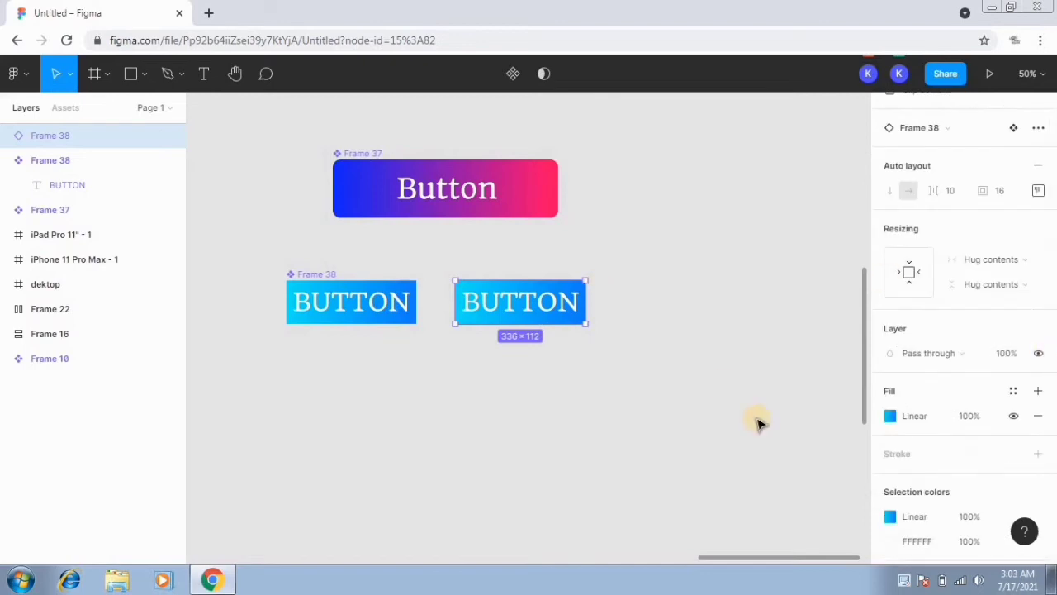
click(890, 415)
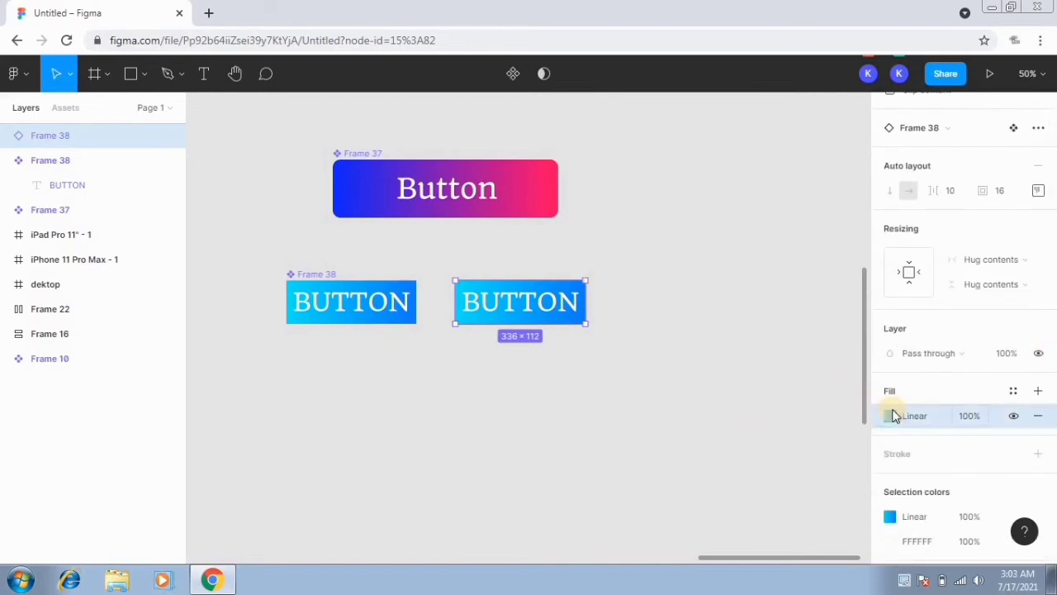
click(890, 415)
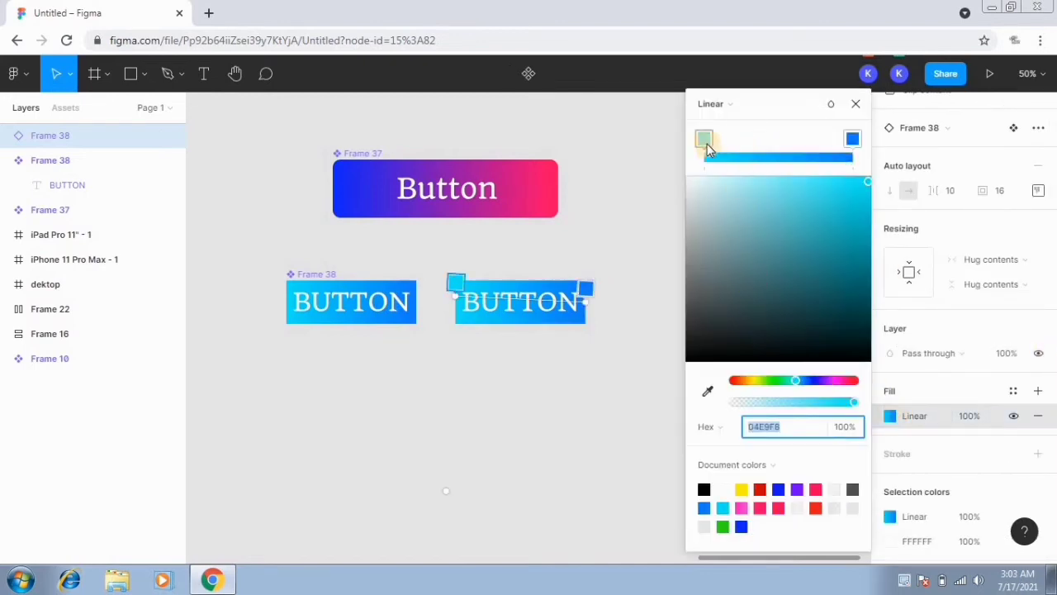
click(828, 224)
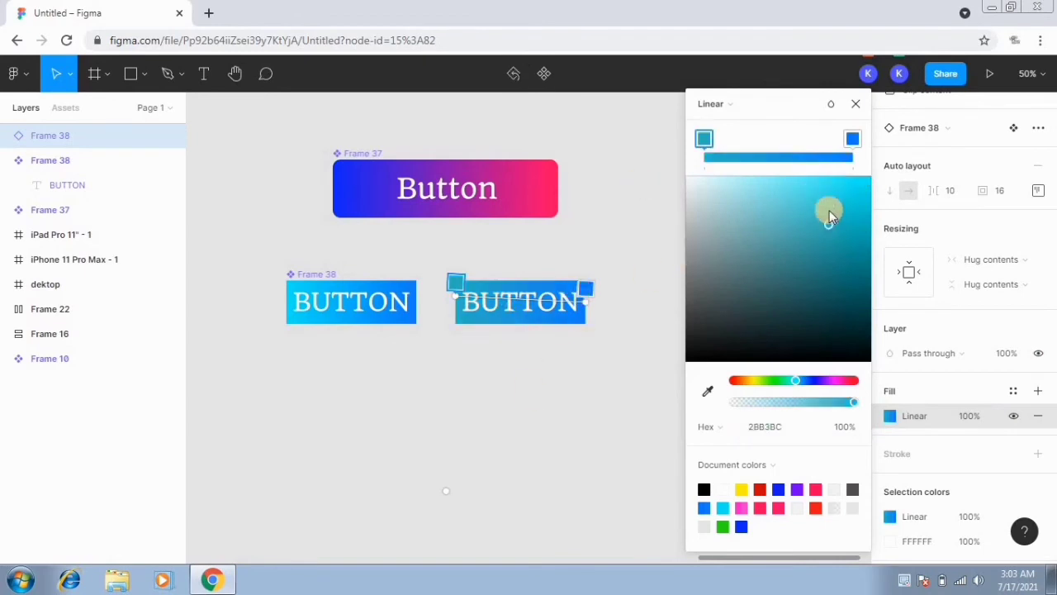
click(775, 380)
Set the end stop of the instance's gradient to purple 830DF9 and finish editing its fill.
click(854, 138)
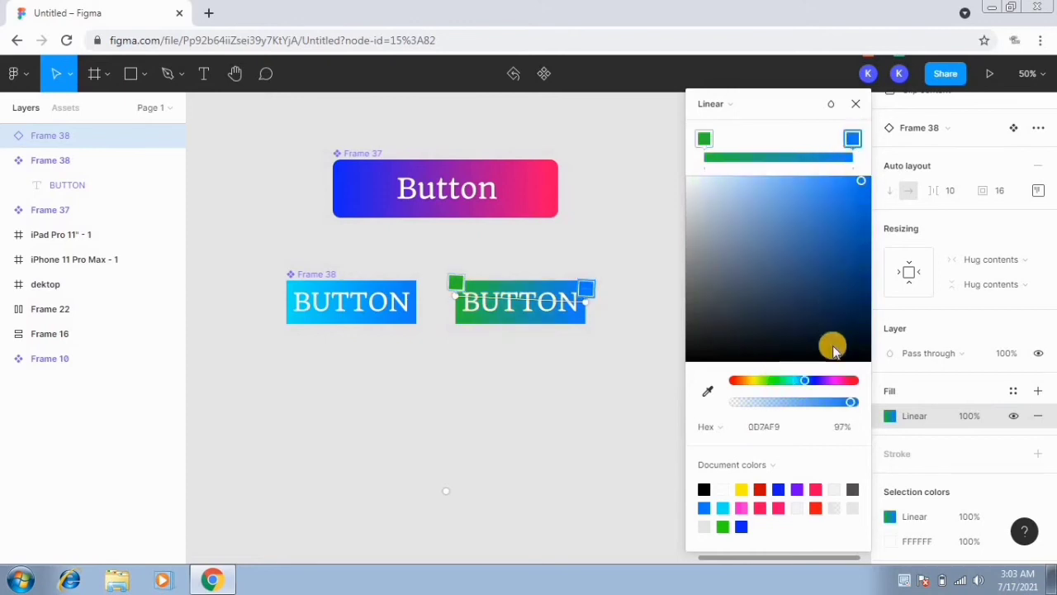
click(827, 382)
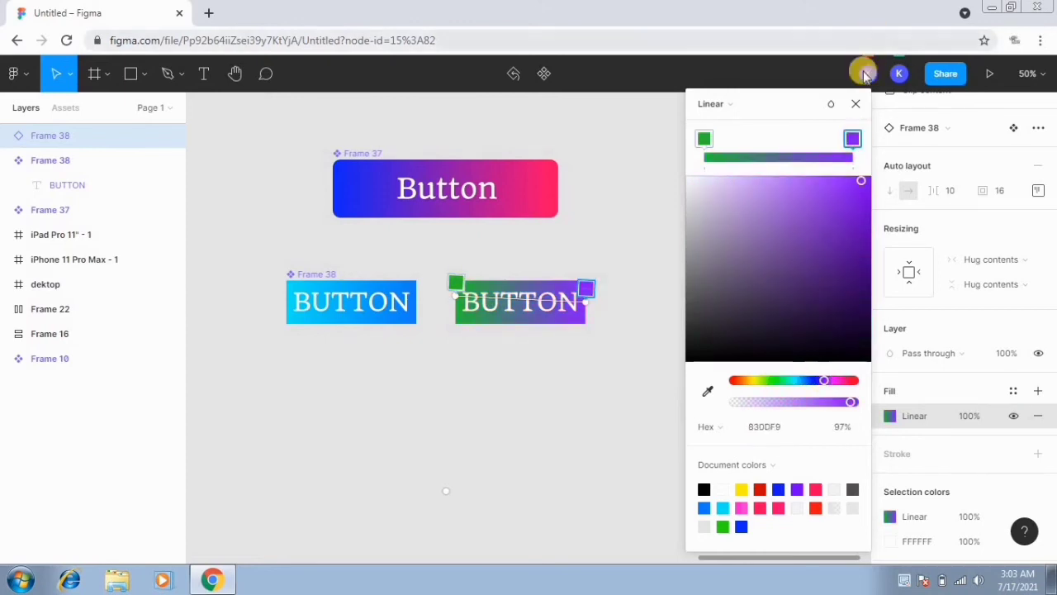
click(856, 106)
click(672, 377)
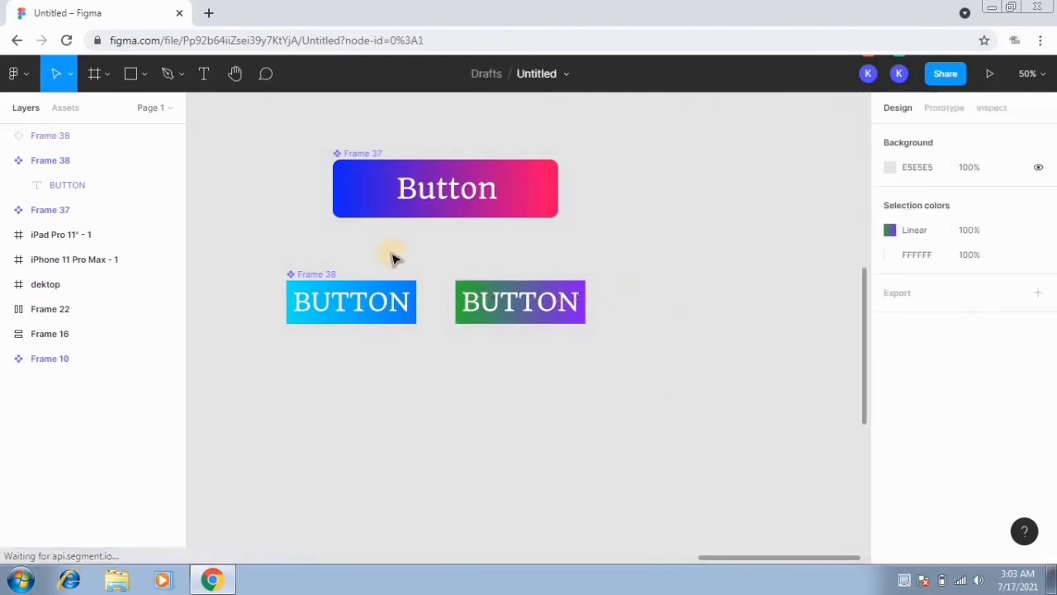
Change the start stop of the main BUTTON component's gradient to yellow-green D5F804 and finish editing the fill.
click(327, 284)
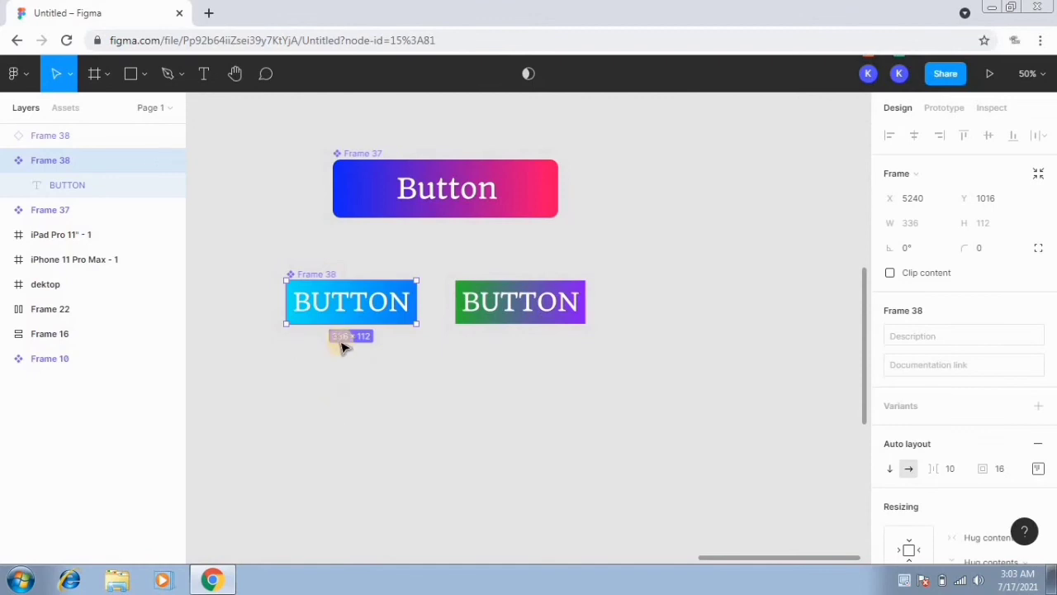
double_click(402, 312)
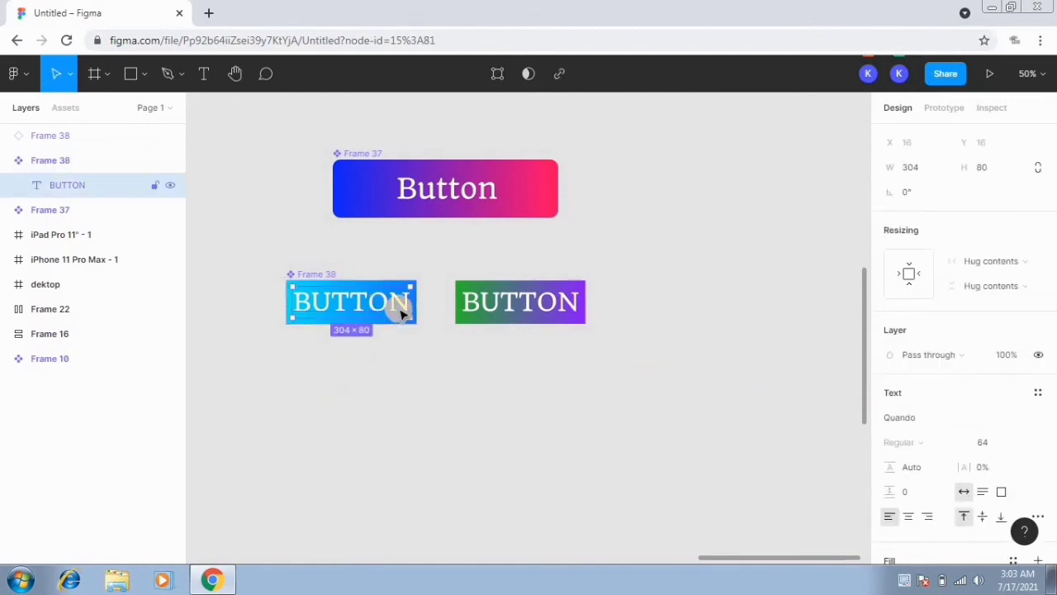
click(335, 276)
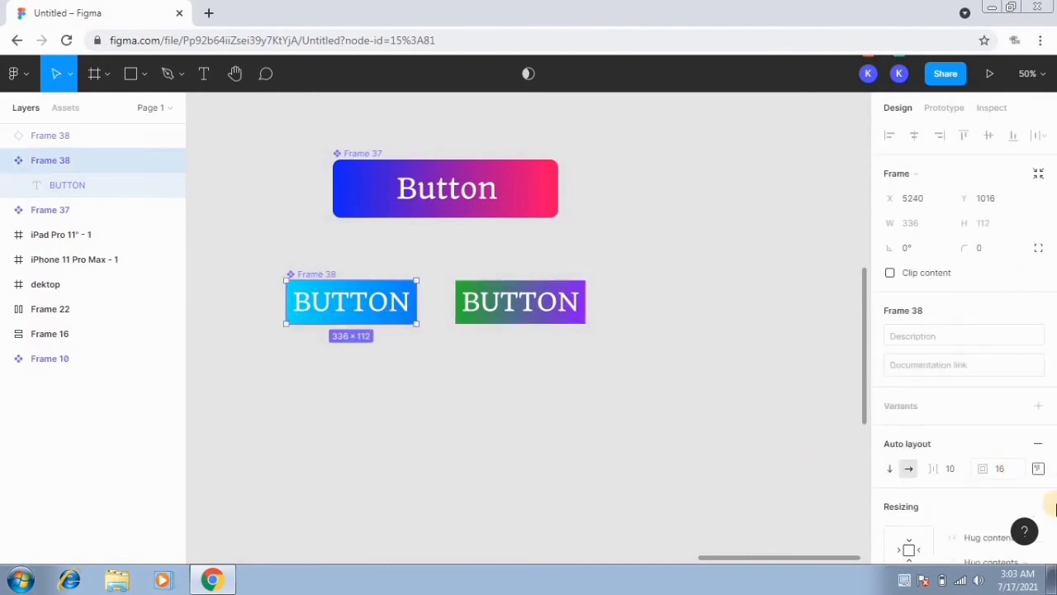
scroll(991, 463, down, 5)
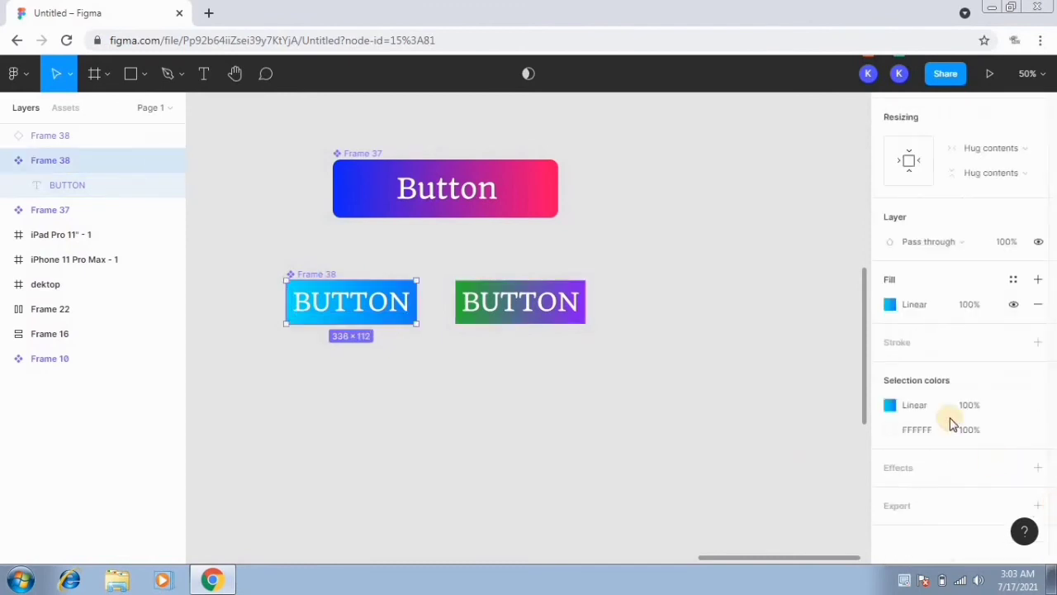
click(890, 304)
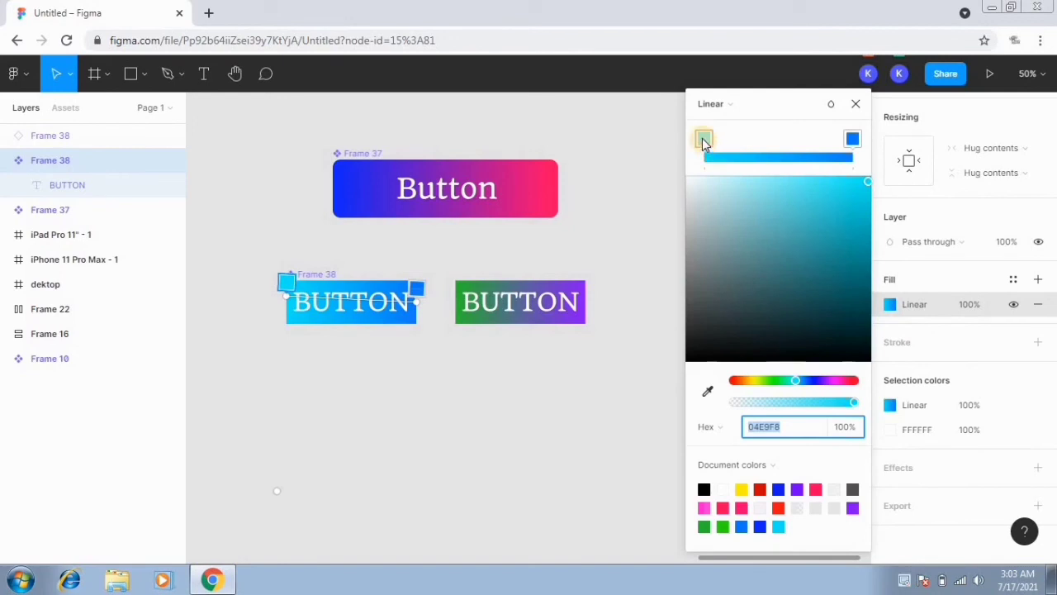
drag(797, 388, 760, 390)
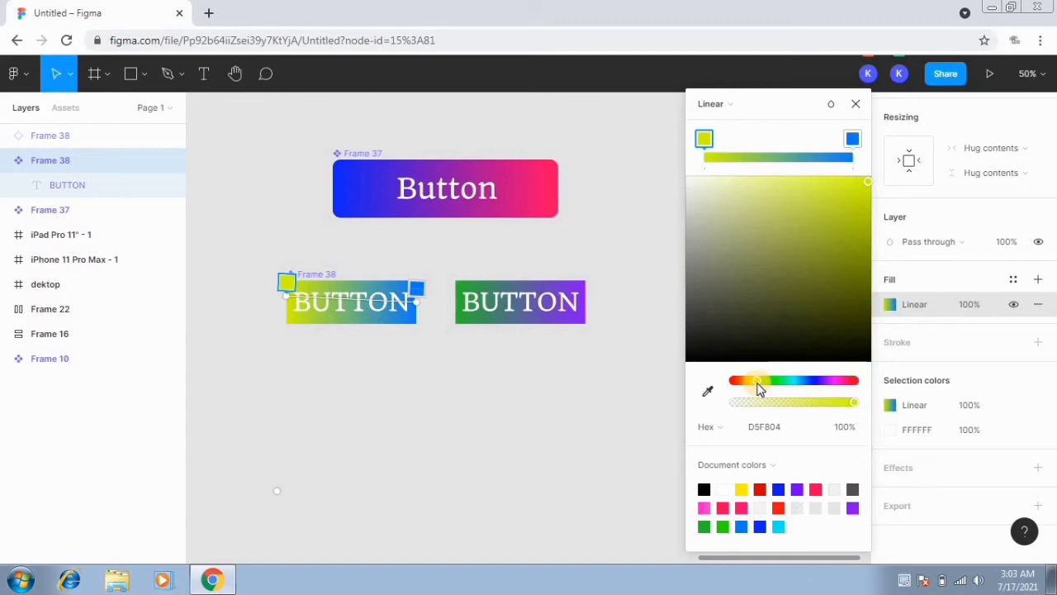
click(858, 105)
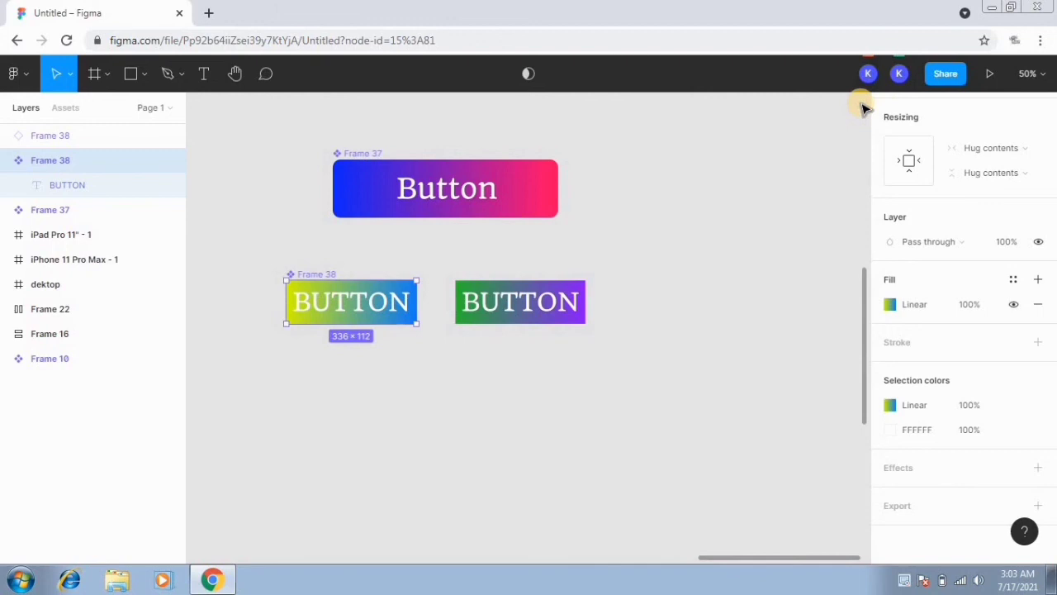
Undo the yellow-green gradient change on the main BUTTON component and clear the selection.
key(ctrl+z)
key(ctrl+z)
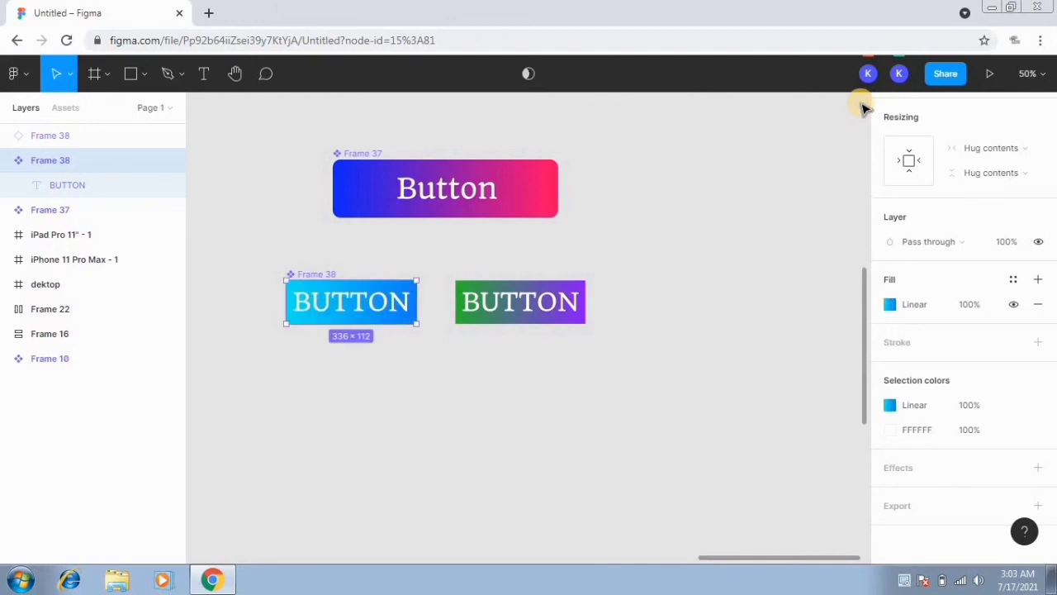
click(863, 108)
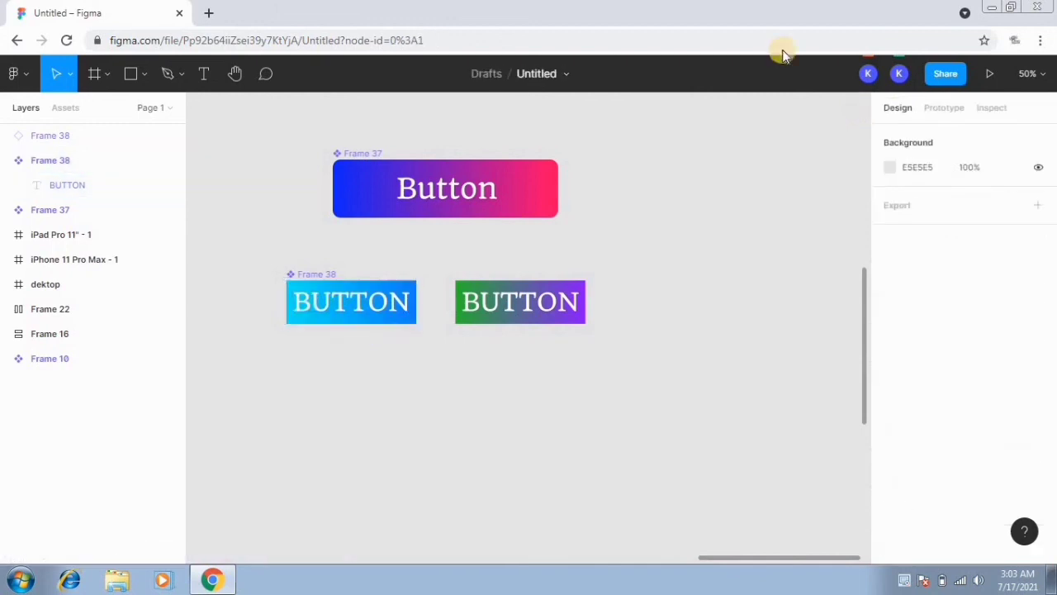
Delete the green-to-purple instance and duplicate the blue BUTTON component as a fresh instance, placed above the main component.
click(330, 273)
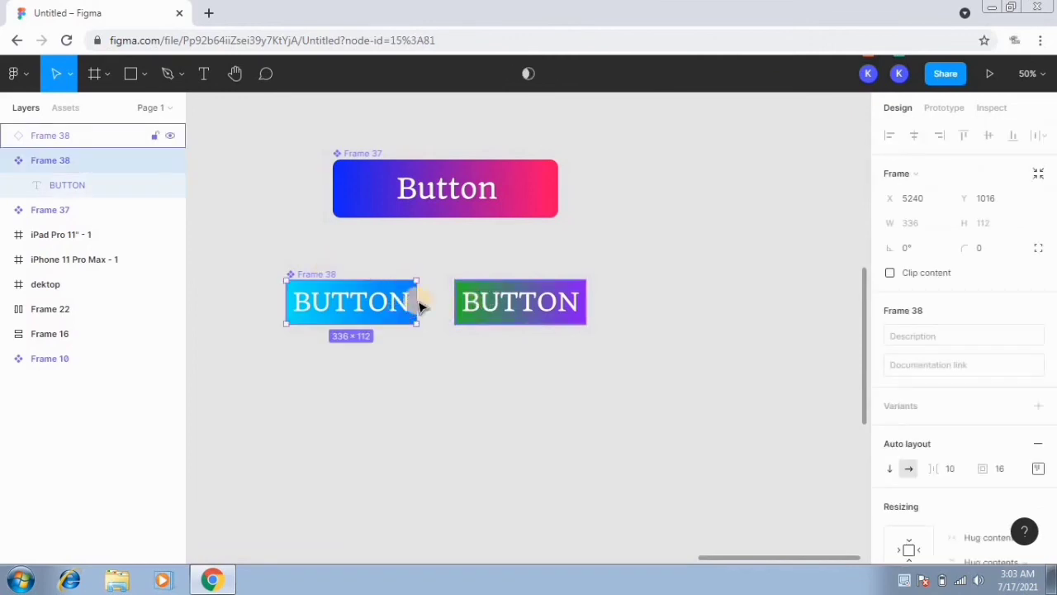
click(680, 308)
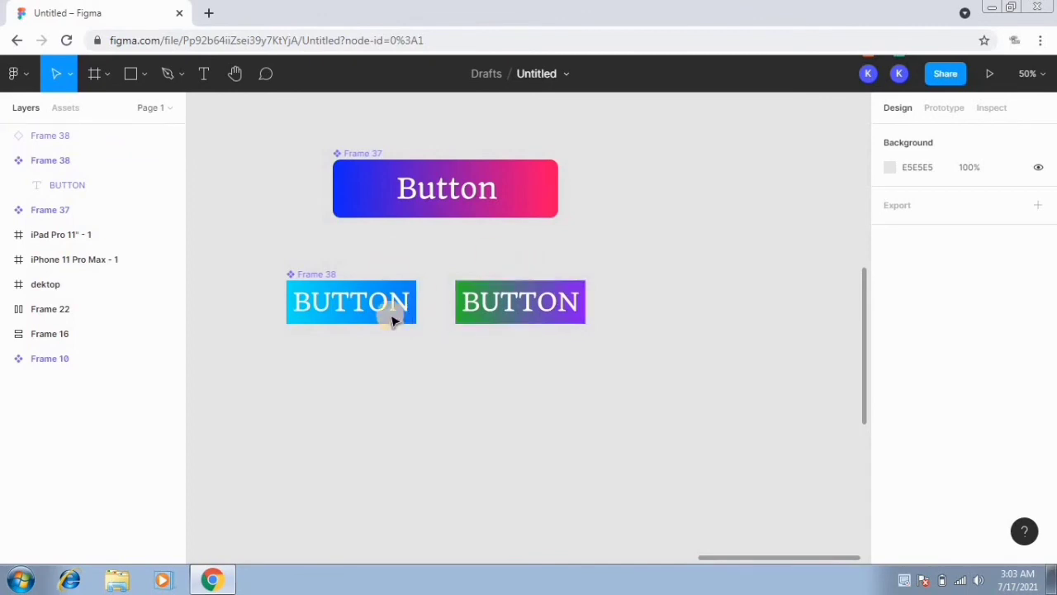
click(326, 279)
click(495, 295)
key(Delete)
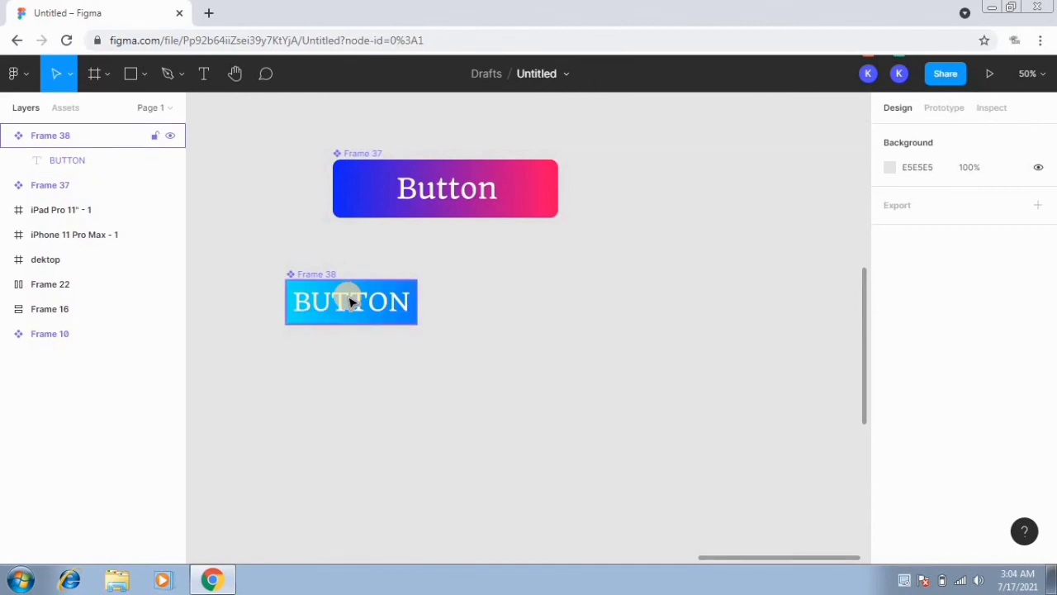
drag(357, 299, 360, 335)
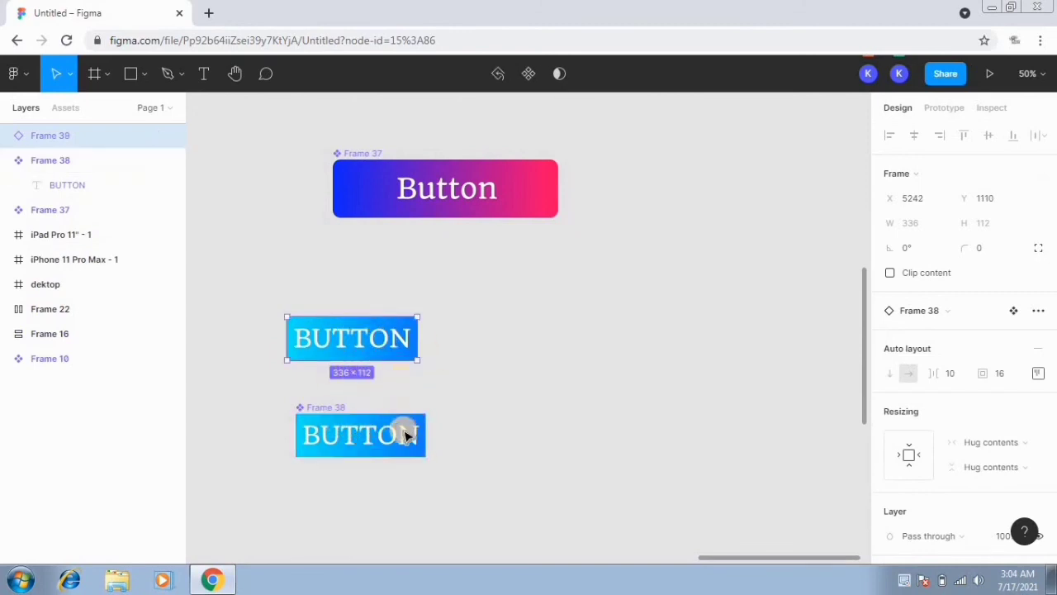
Set the start stop of the main BUTTON component's gradient to deep blue 041CF8 and finish editing its fill.
click(339, 409)
scroll(1049, 479, down, 5)
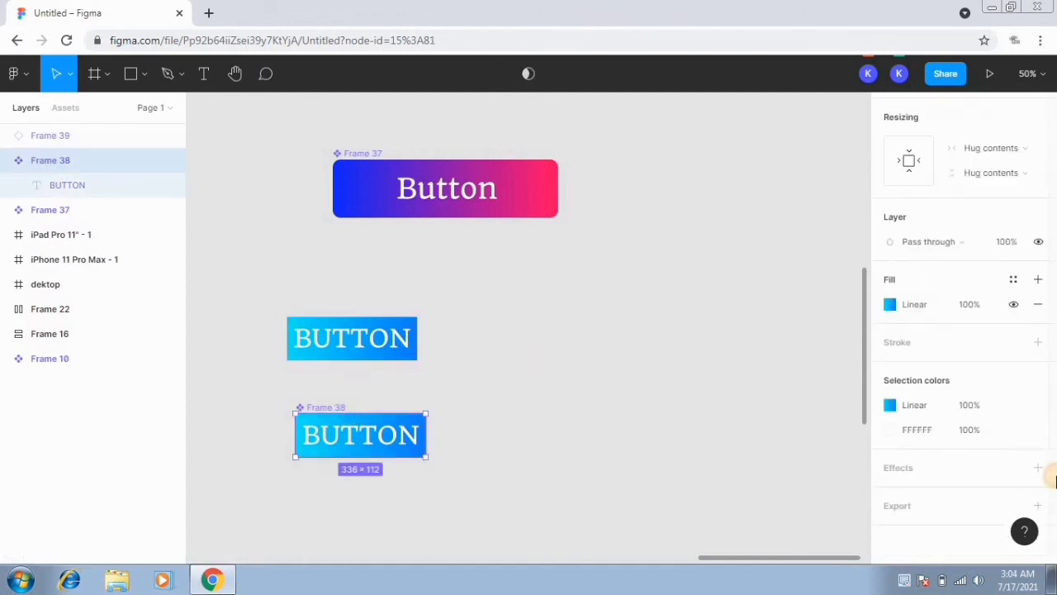
click(890, 304)
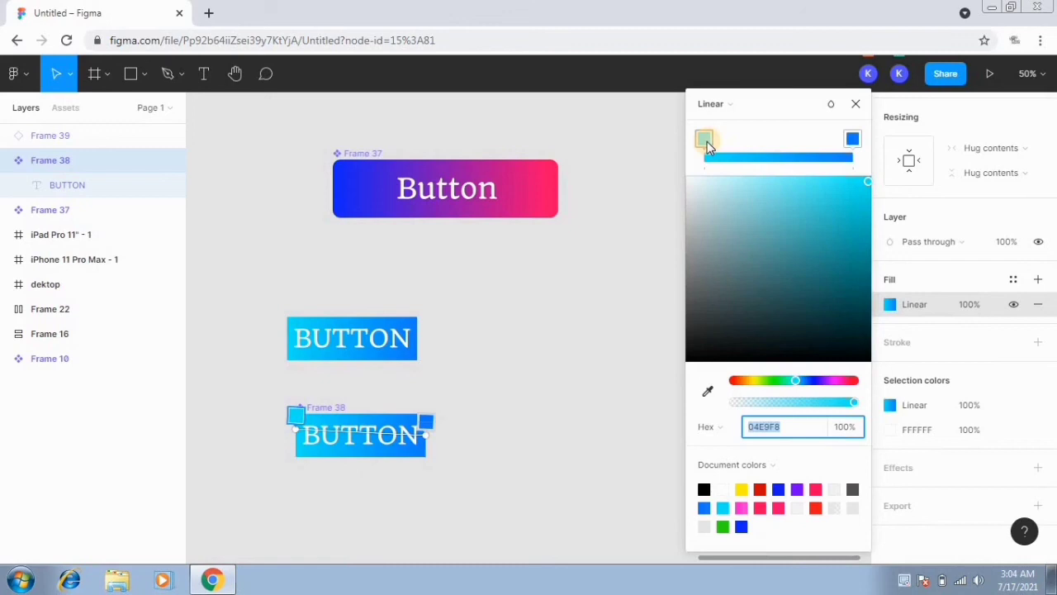
click(705, 139)
click(813, 381)
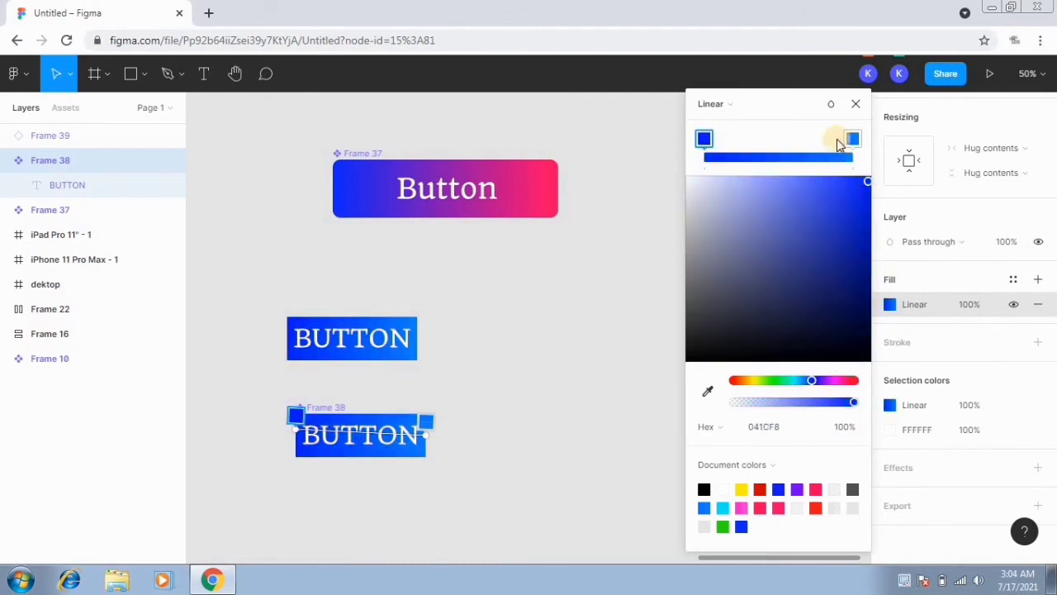
key(Escape)
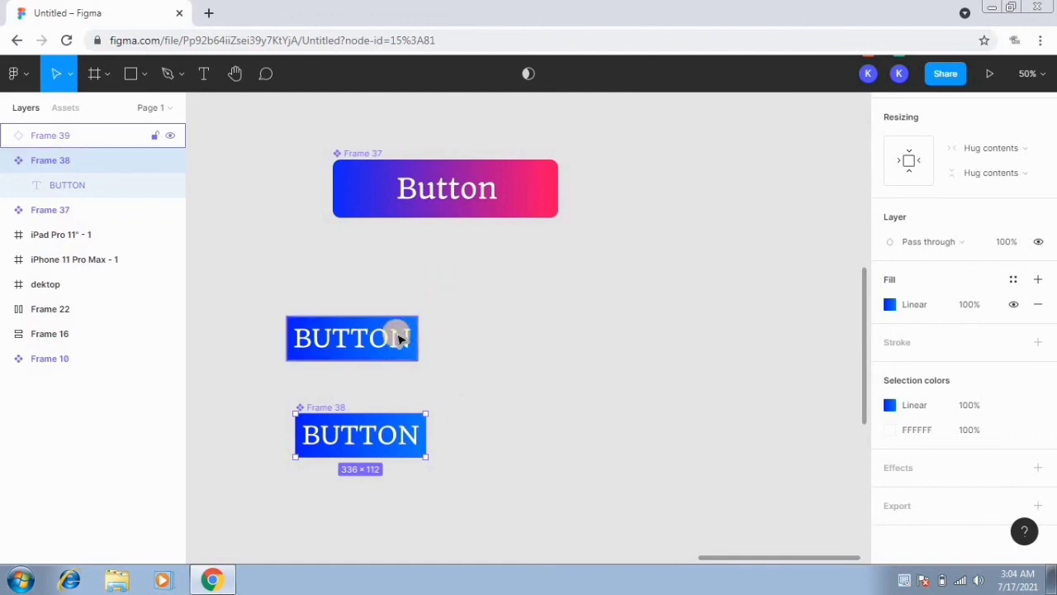
Check the BUTTON component's preview among the local components, then return to the layer list.
click(65, 110)
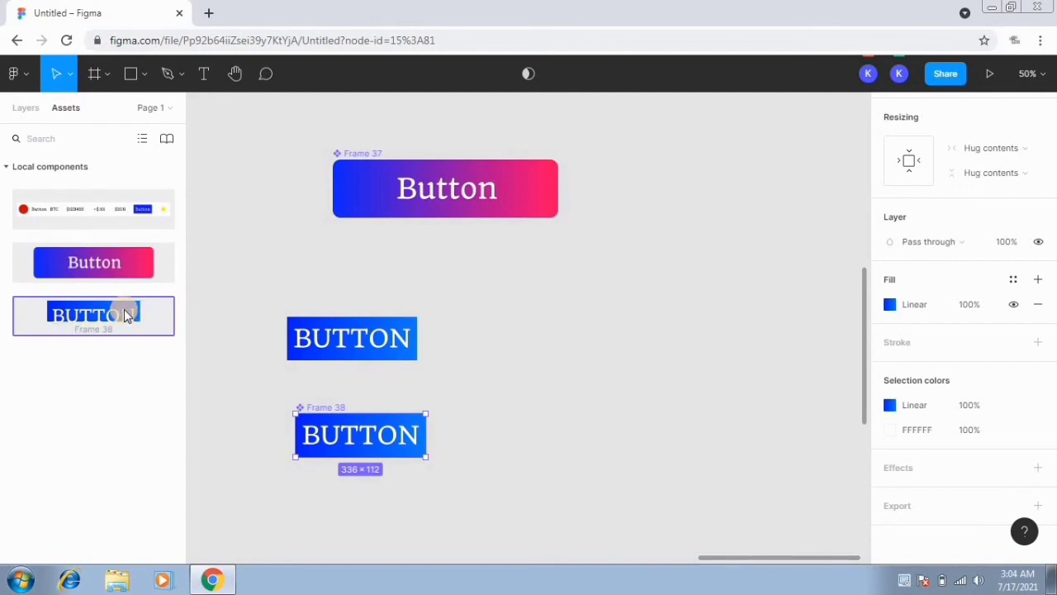
click(34, 112)
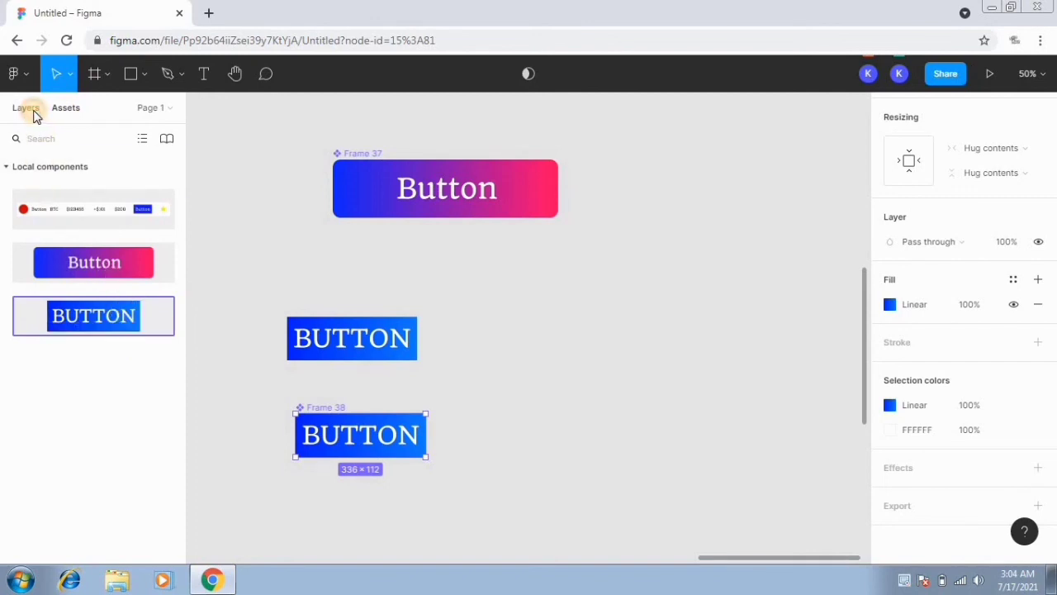
click(393, 443)
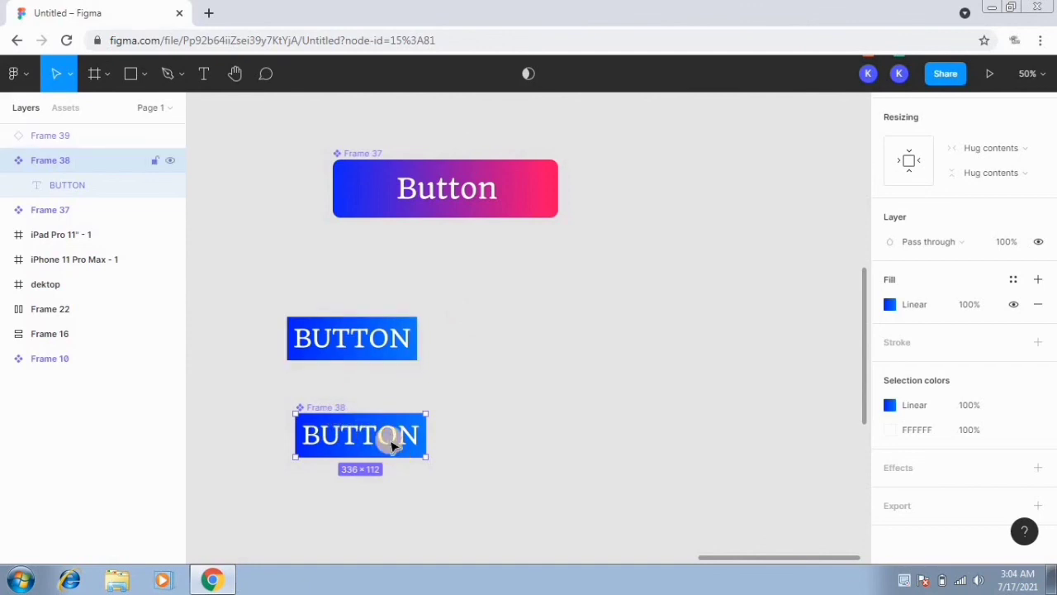